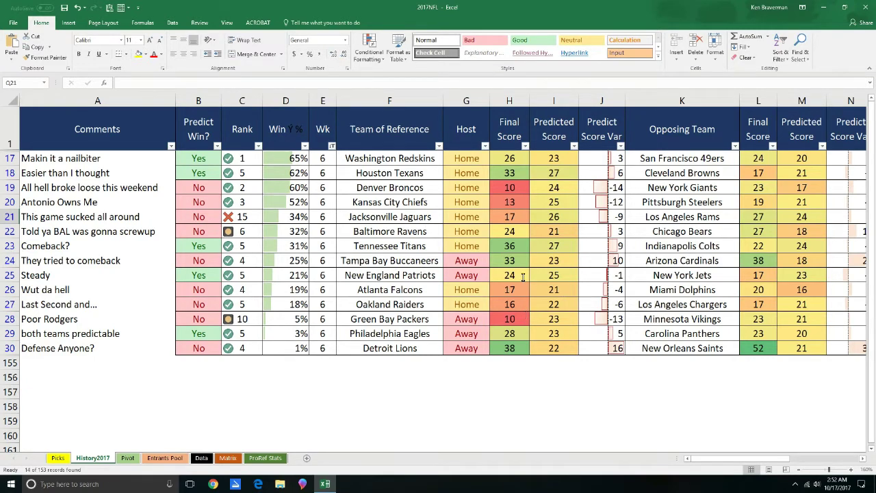
Inspect the Washington Redskins game row and its 'Makin it a nailbiter' comment.
click(129, 163)
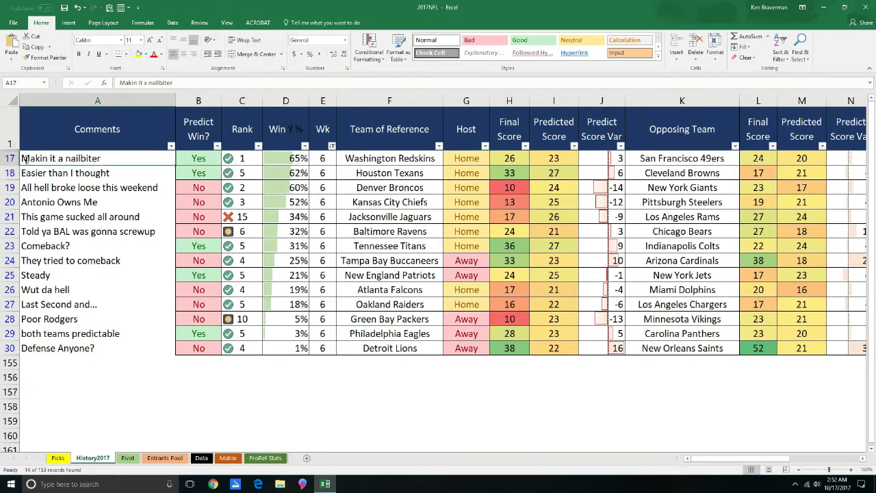
key(shift+space)
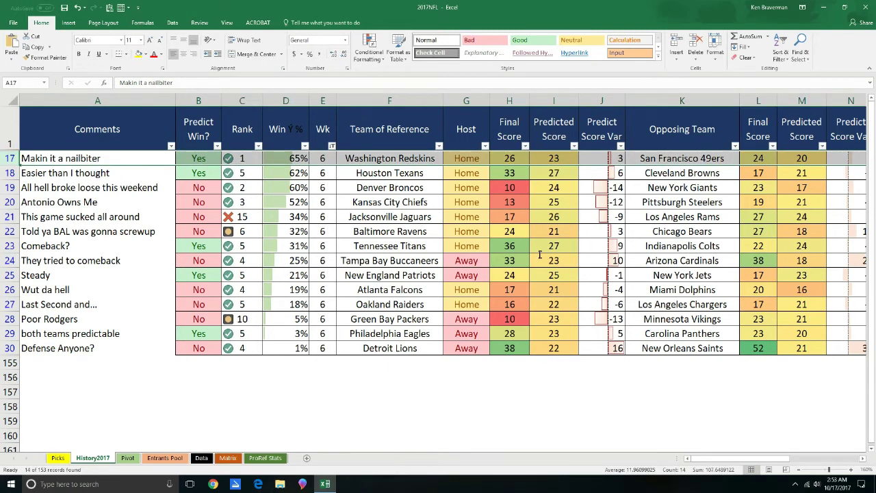
click(390, 158)
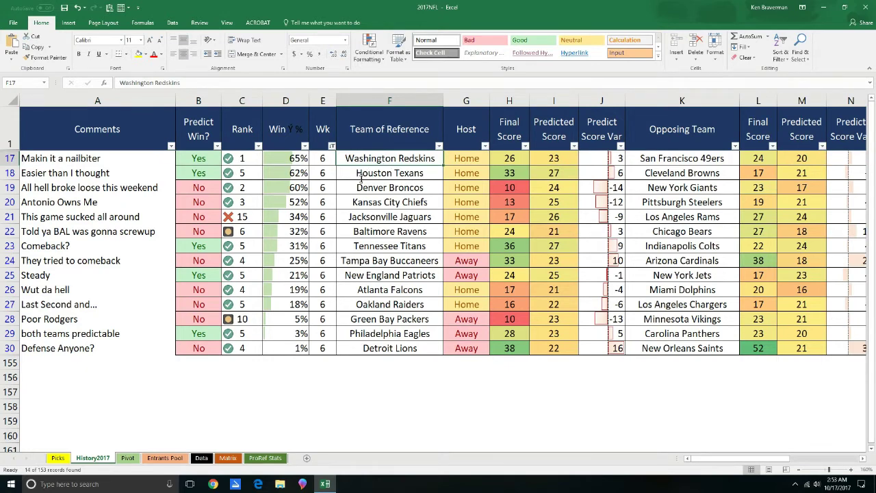
On the Picks sheet, review the weeks 1–6 winning picks and the empty week 7 pick, then return to History2017.
click(58, 458)
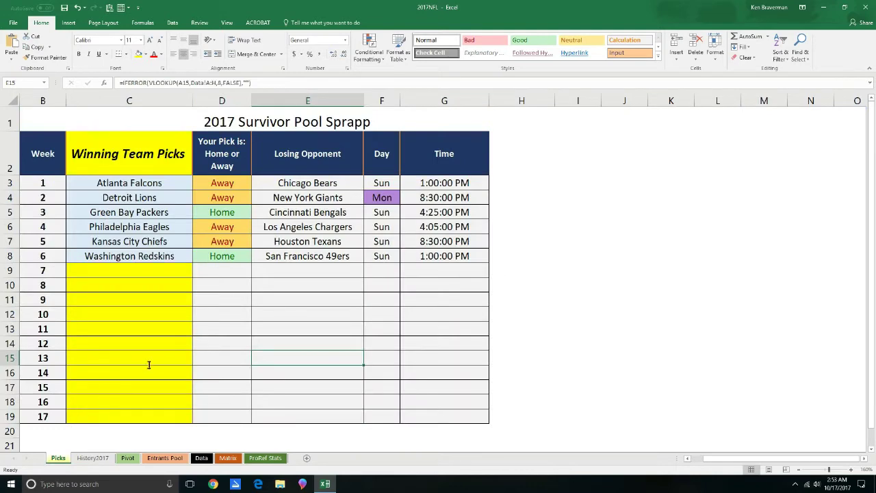
scroll(172, 356, up, 3)
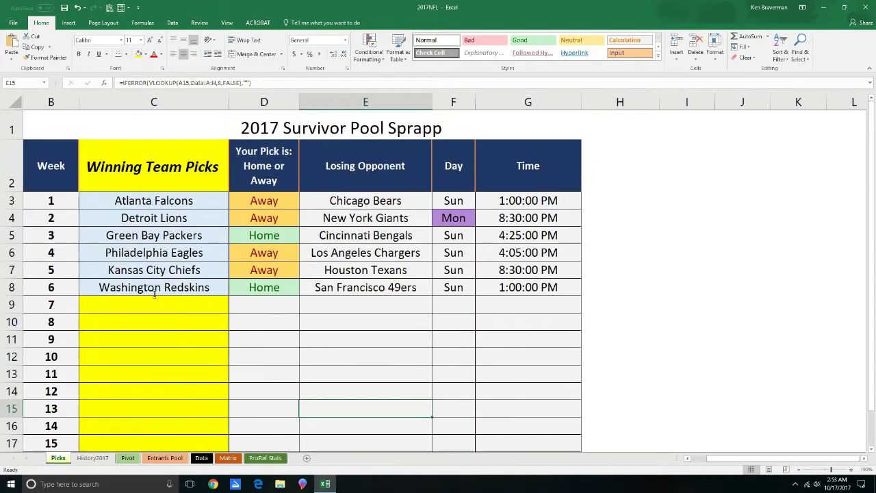
drag(137, 203, 168, 291)
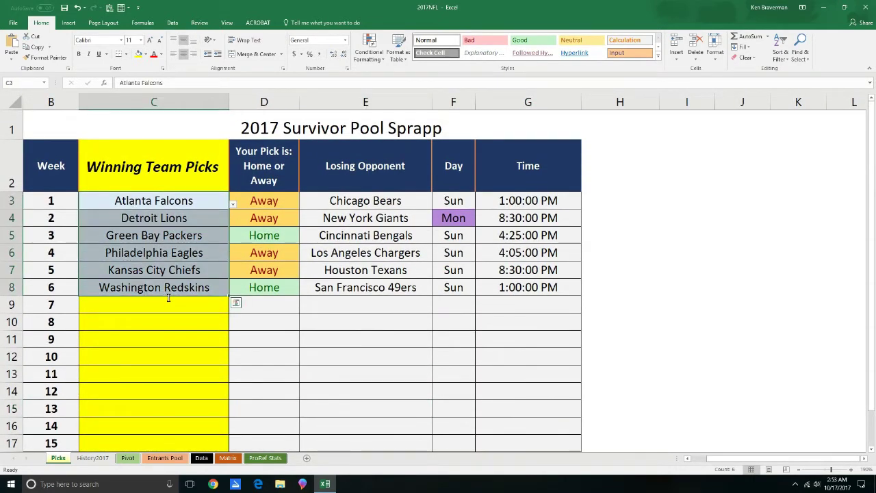
click(188, 305)
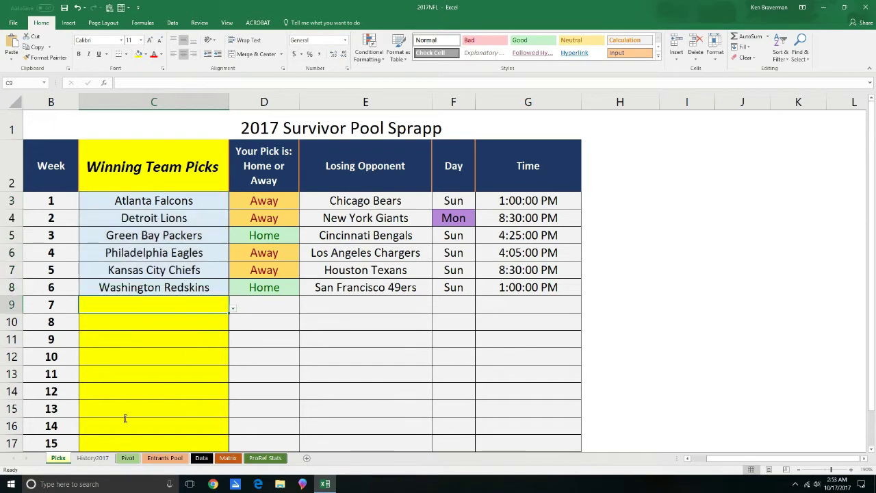
click(90, 458)
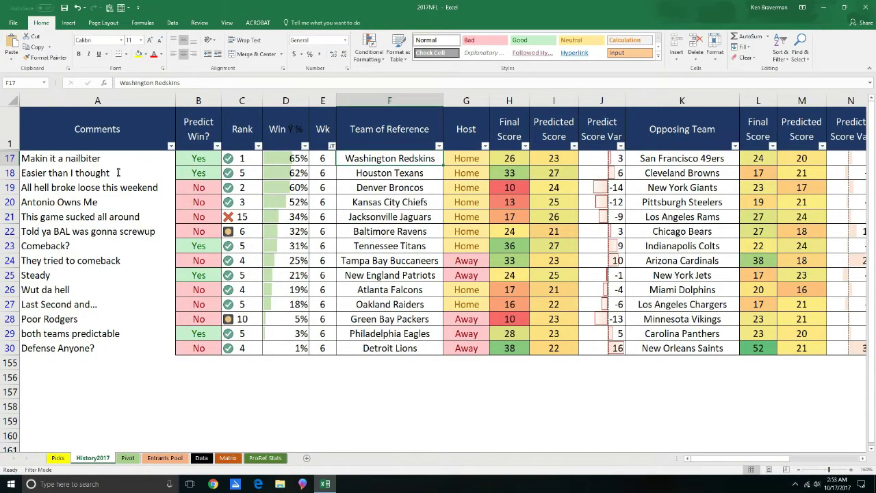
Select the Redskins, Texans and Broncos game rows, checking the win percentage and score variance formula.
click(8, 159)
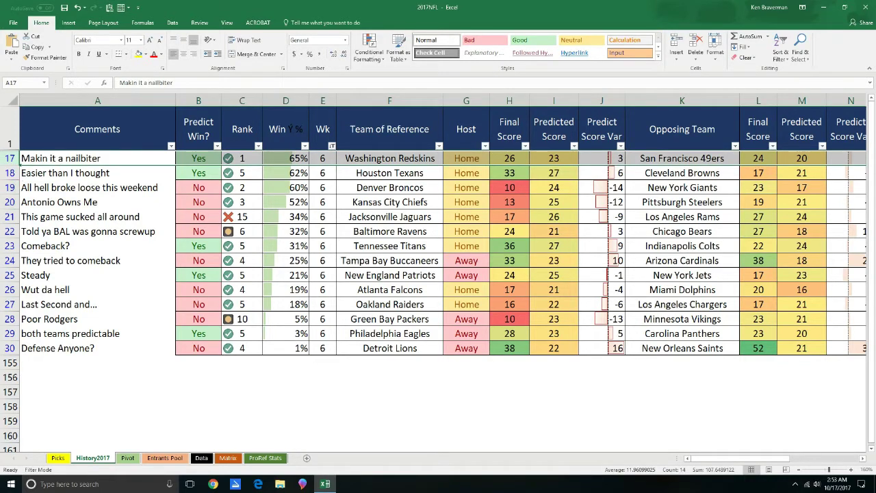
mouse_move(9, 173)
mouse_down()
mouse_move(10, 164)
mouse_move(9, 172)
mouse_up()
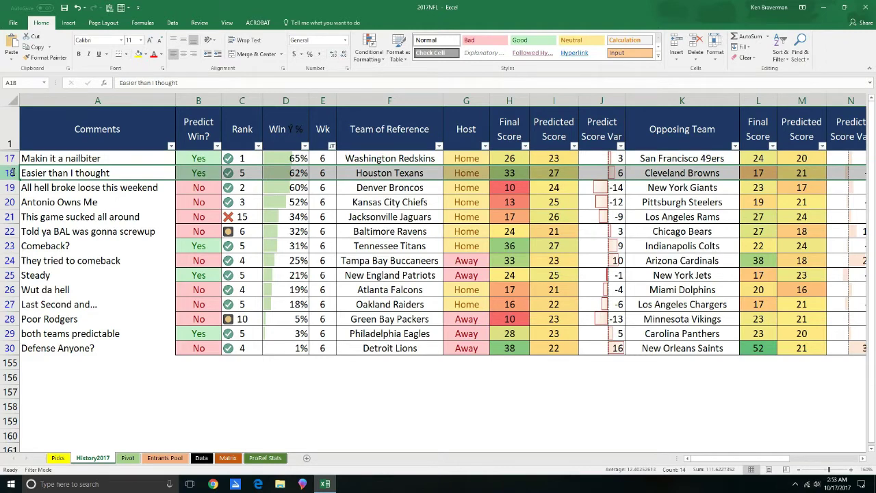
click(290, 173)
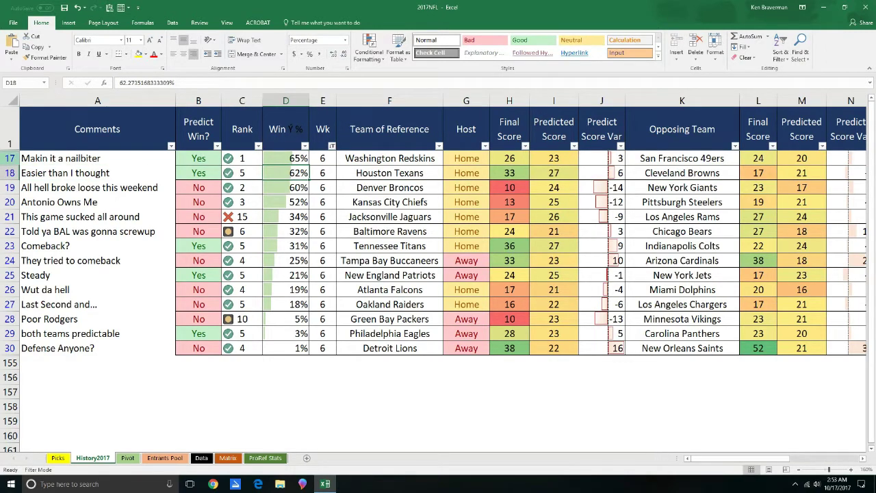
drag(8, 158, 6, 172)
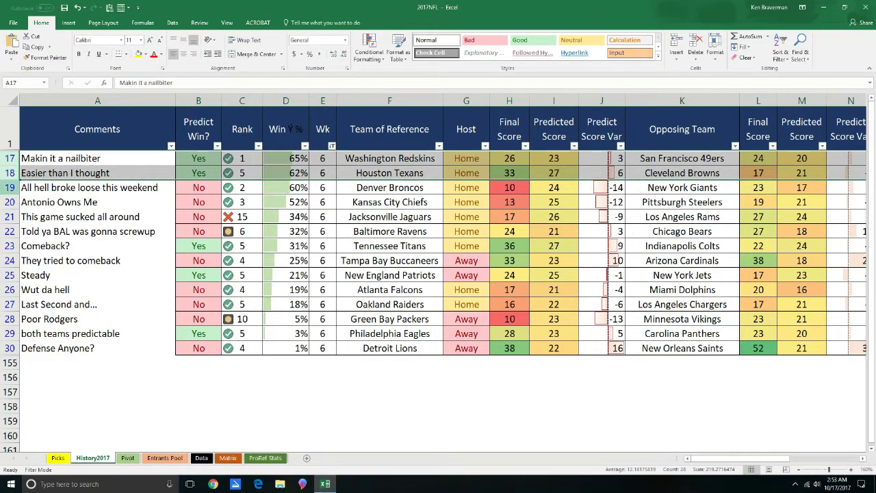
click(10, 188)
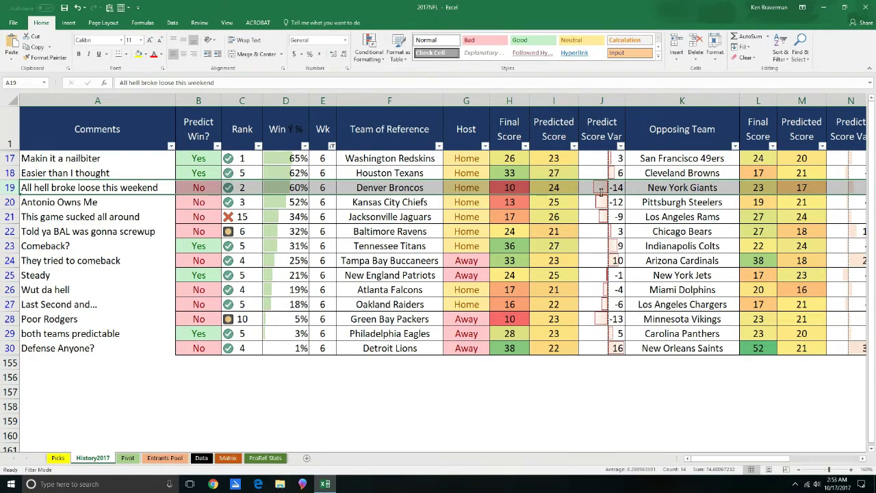
click(602, 190)
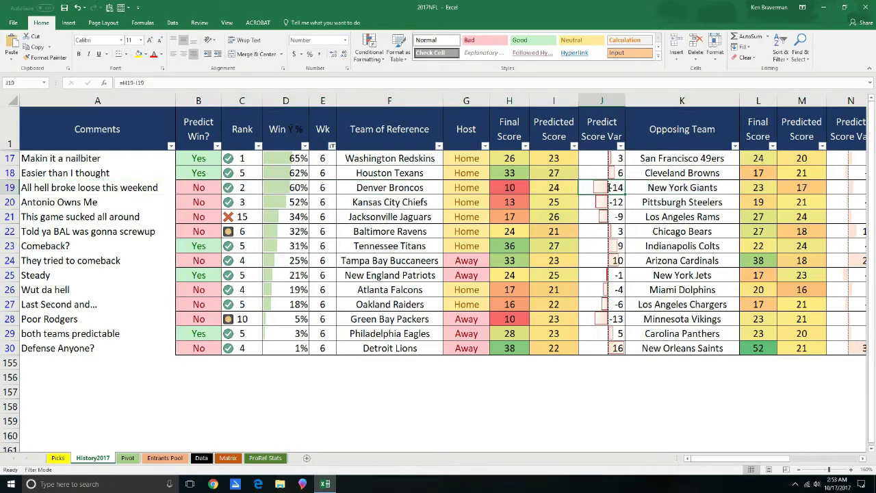
Adjust the zoom and drag the Comments column narrower.
click(804, 470)
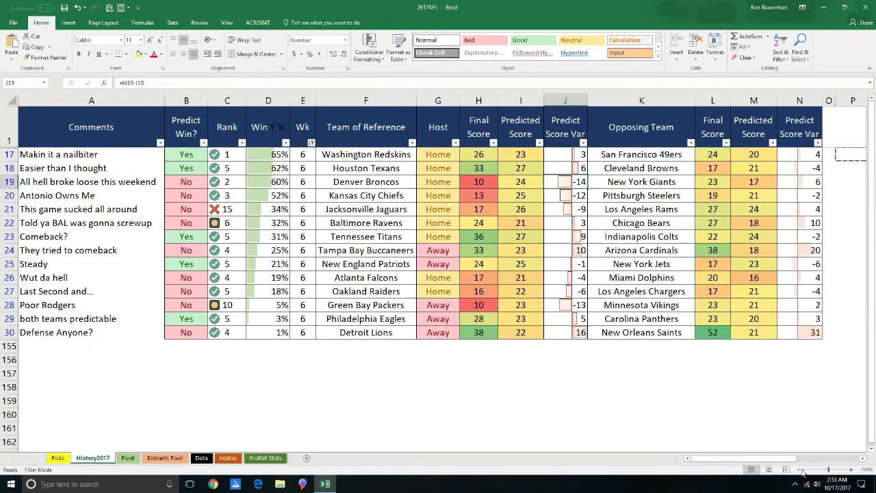
click(851, 470)
drag(175, 101, 151, 101)
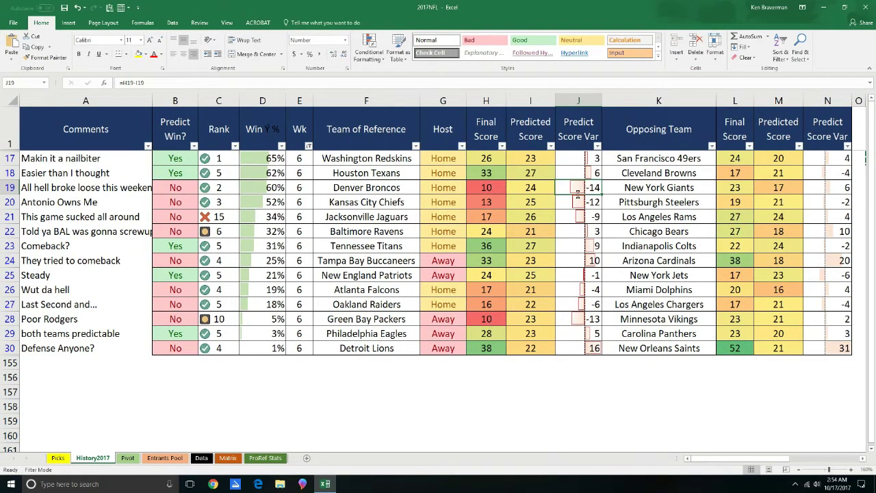
click(10, 188)
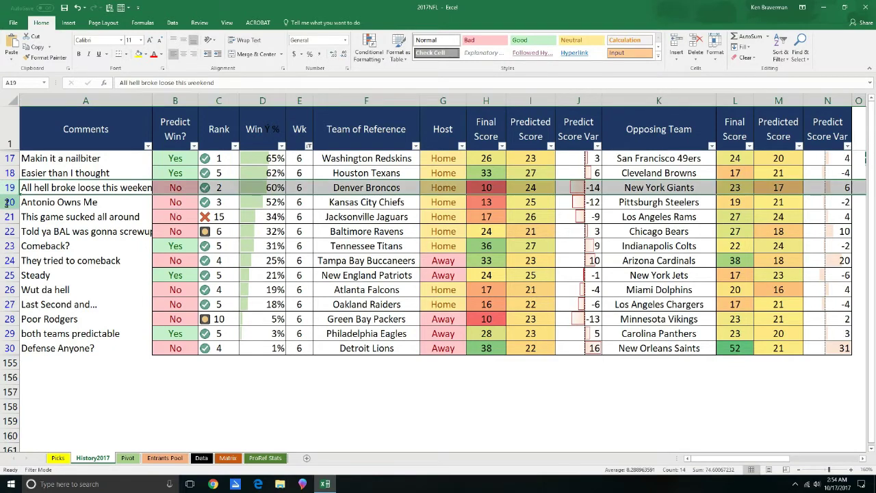
click(9, 202)
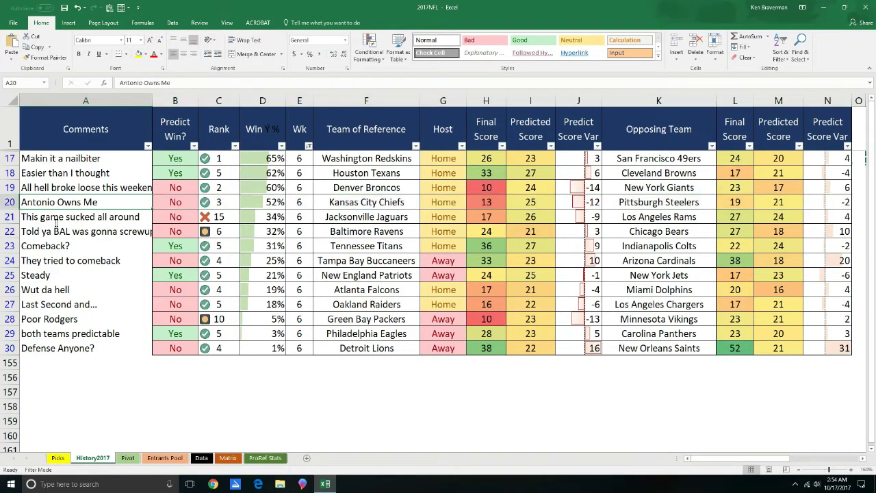
click(7, 206)
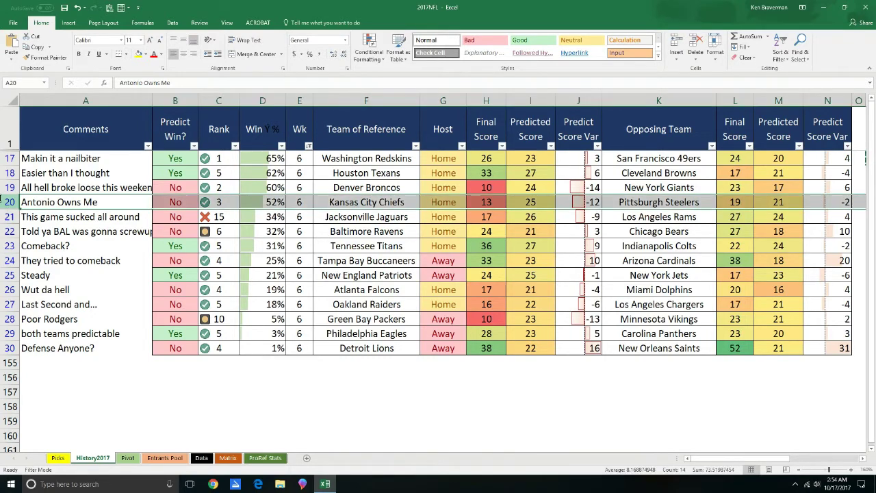
click(6, 216)
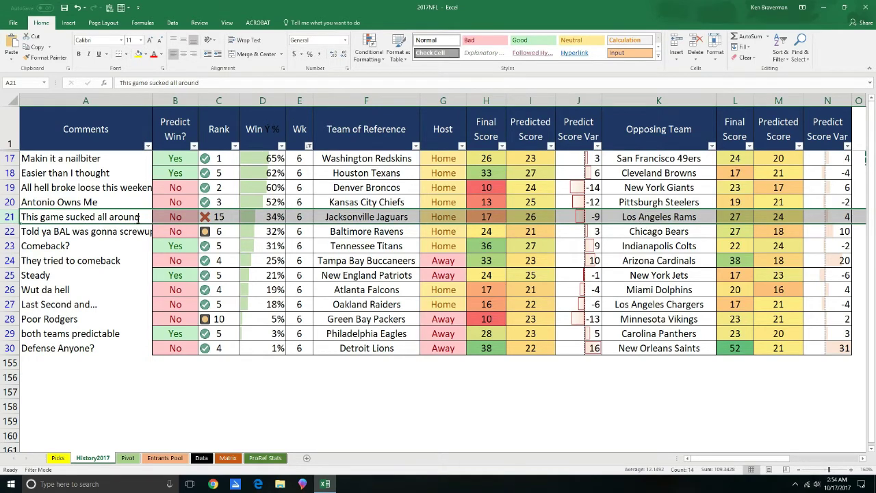
click(7, 231)
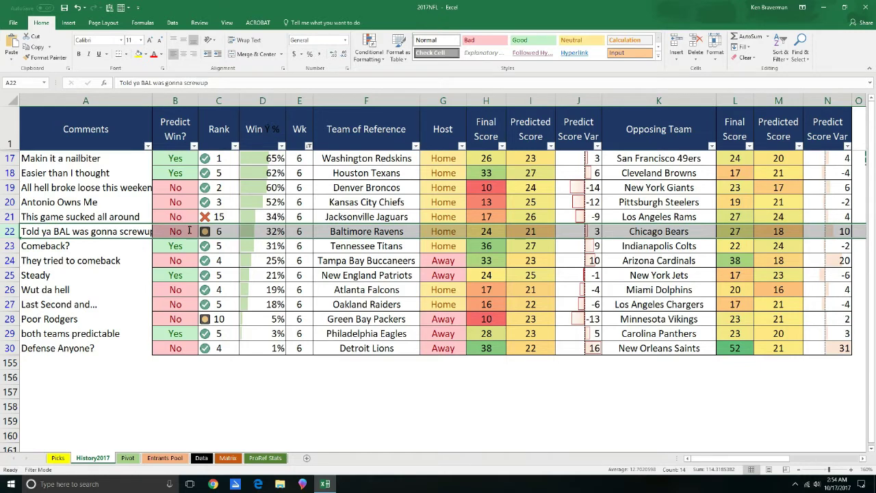
click(211, 232)
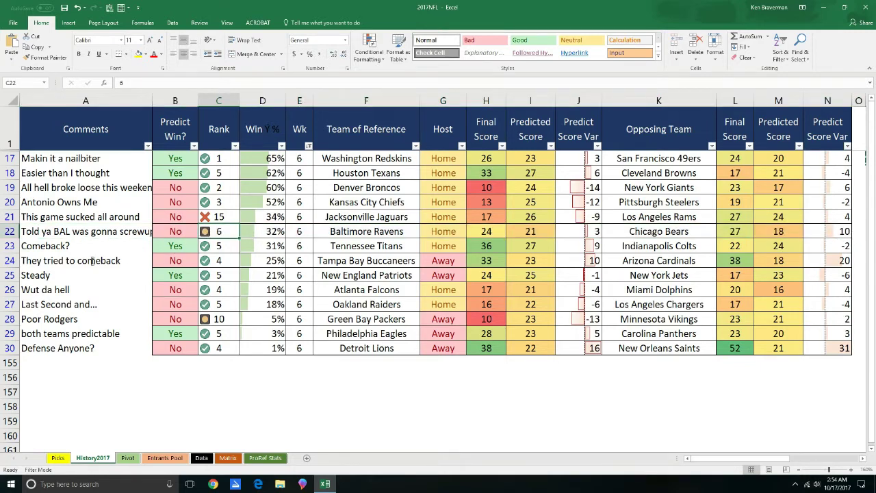
click(10, 246)
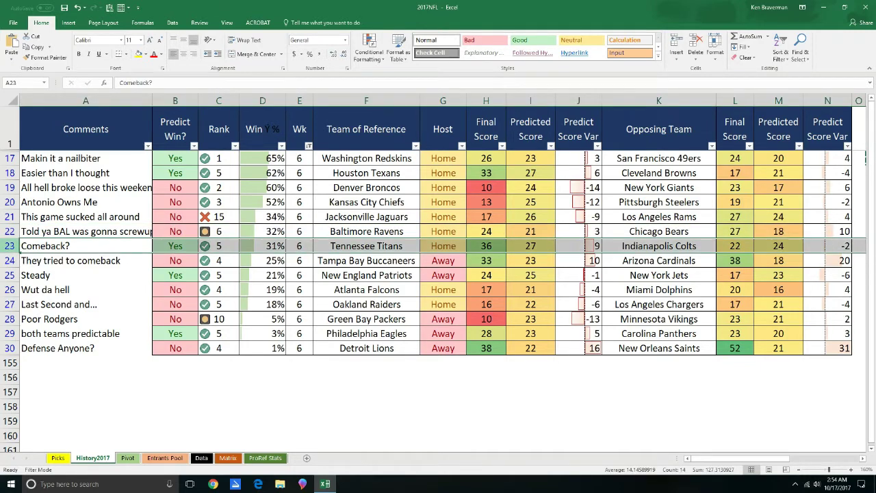
click(8, 260)
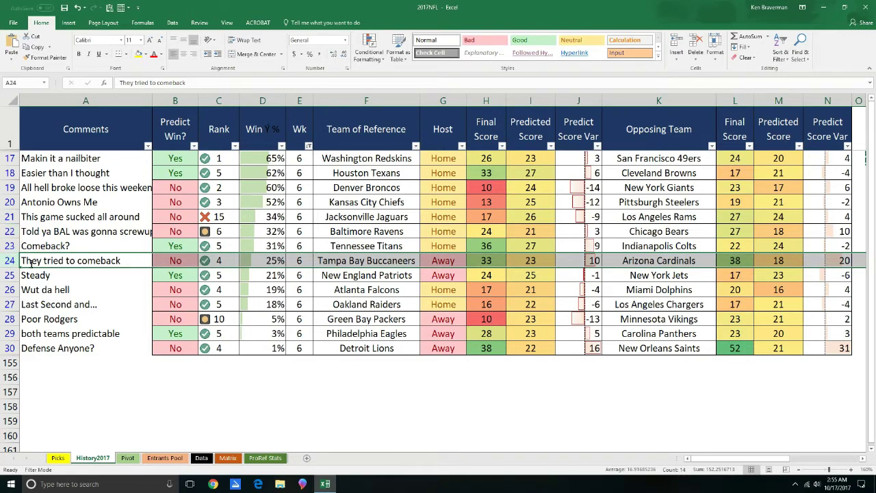
click(7, 274)
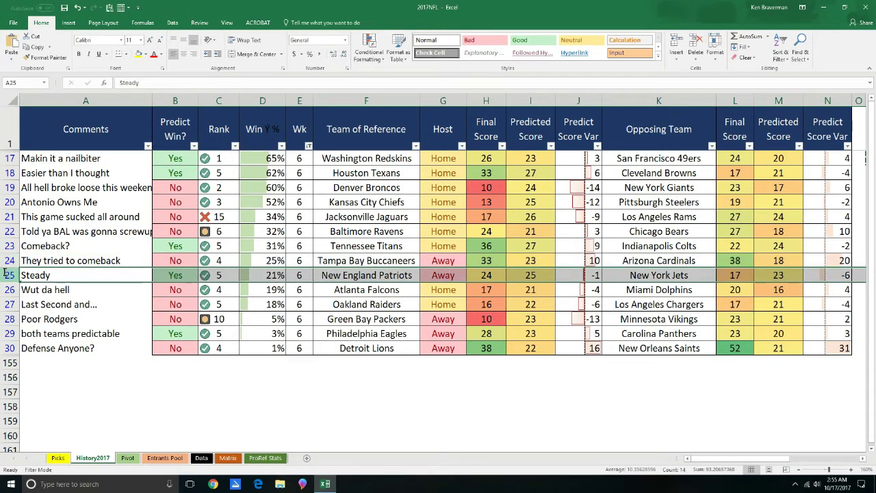
click(6, 289)
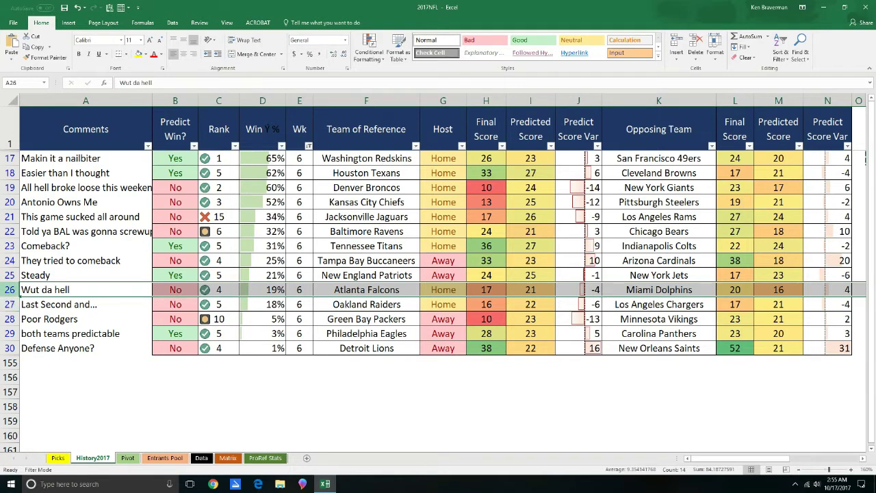
click(6, 304)
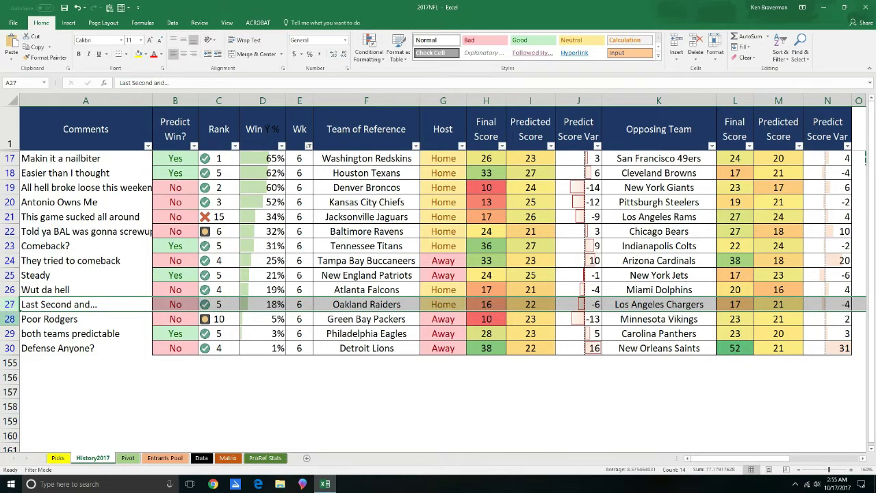
click(9, 319)
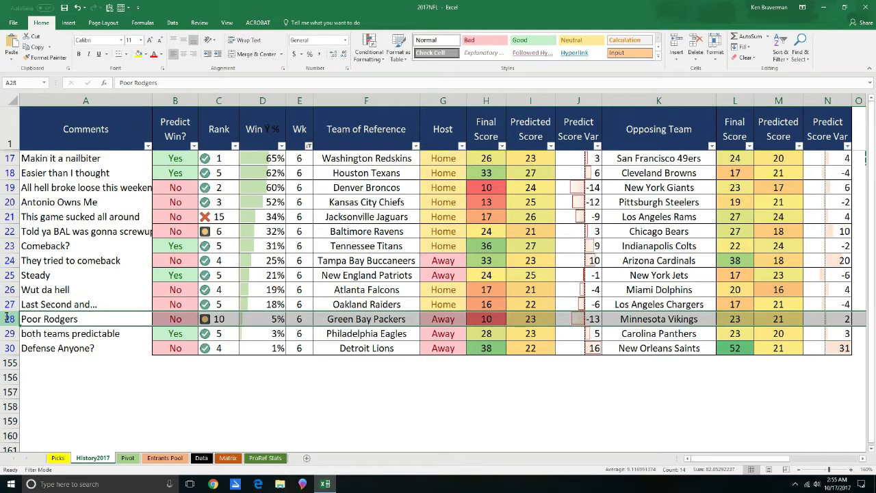
Cancel moving the Packers row onto the Eagles row, then select the Eagles and Lions game rows.
drag(8, 319, 11, 328)
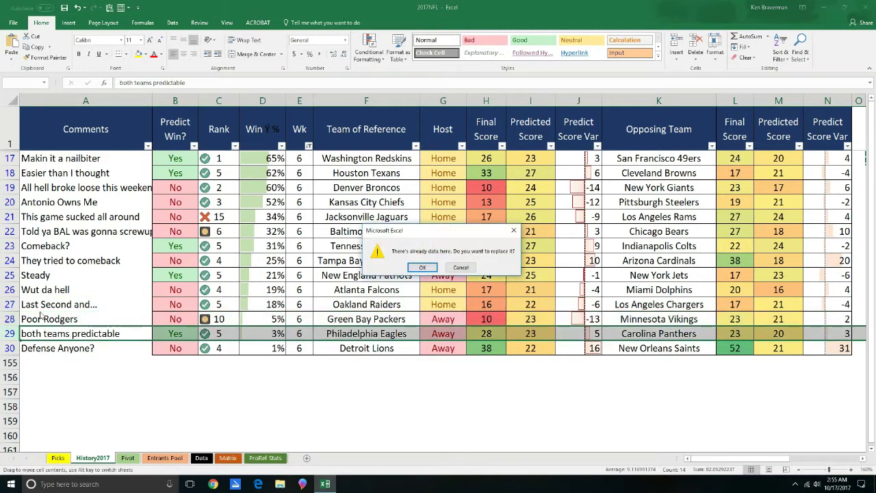
key(Escape)
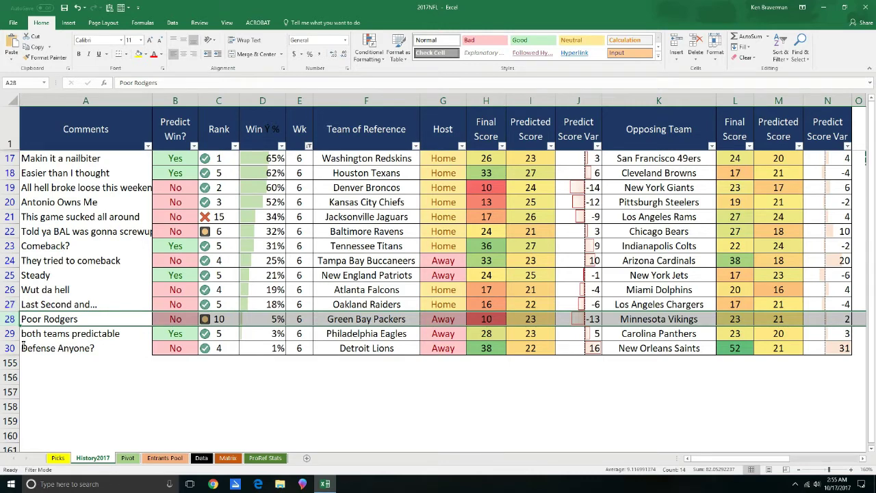
click(4, 333)
click(7, 347)
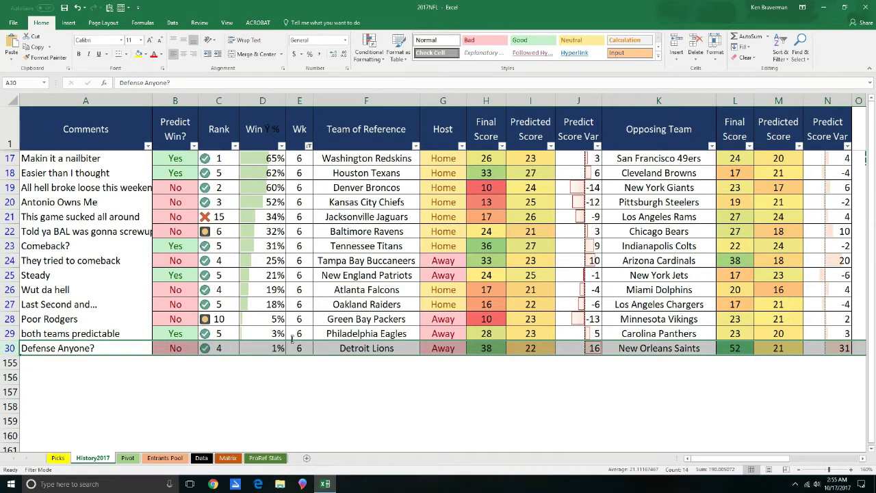
Clear the filter from 'Wk' so all games show, then select the Dallas Cowboys week 7 entry.
click(309, 147)
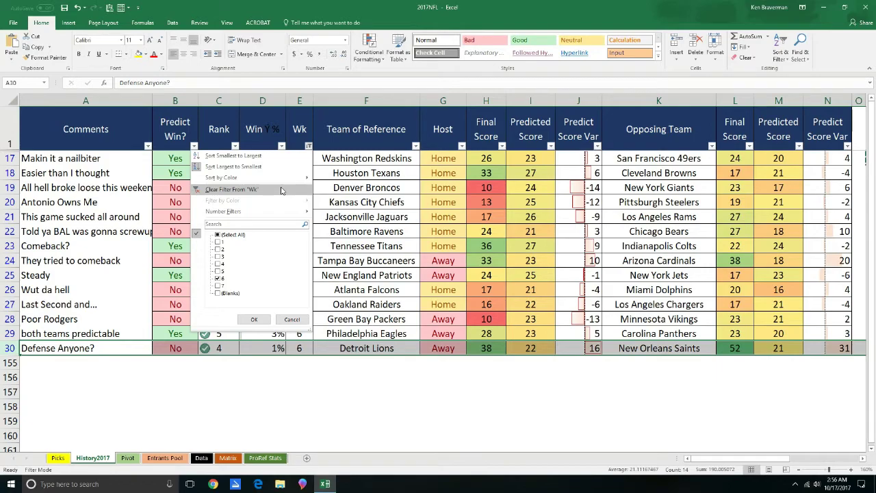
click(280, 190)
click(329, 241)
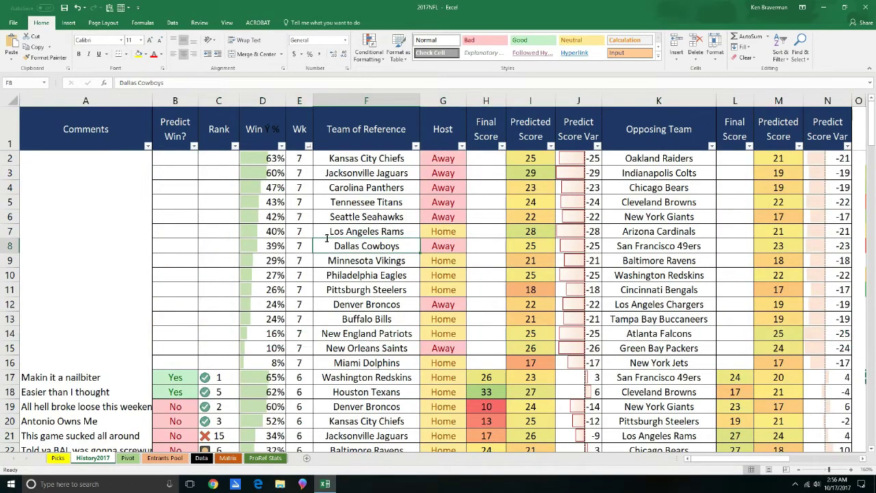
scroll(326, 238, down, 2)
scroll(326, 238, down, 1)
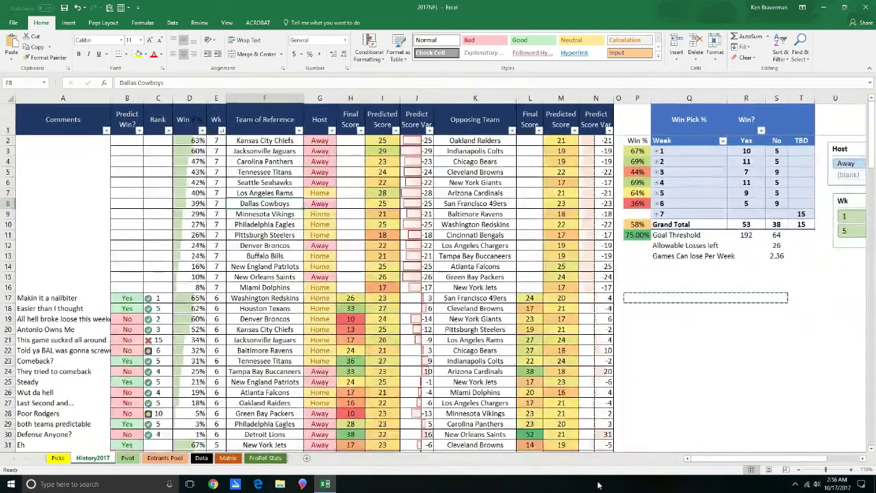
drag(720, 459, 757, 458)
scroll(682, 397, up, 1)
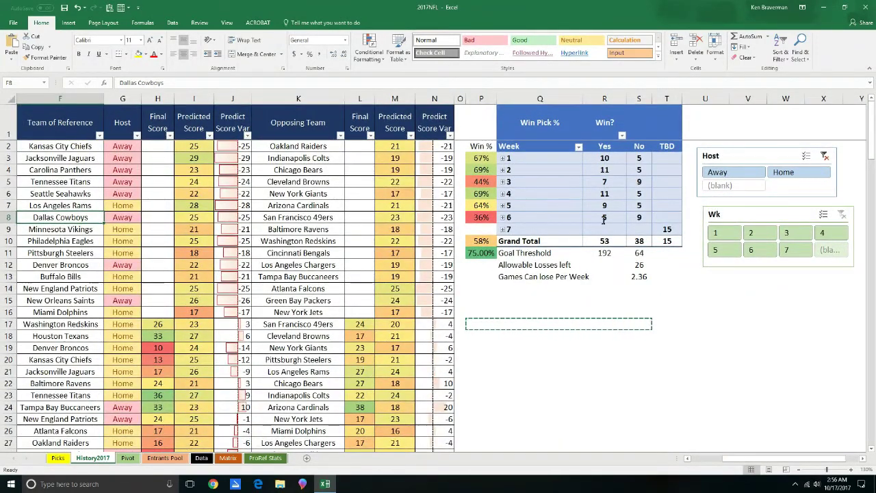
click(477, 216)
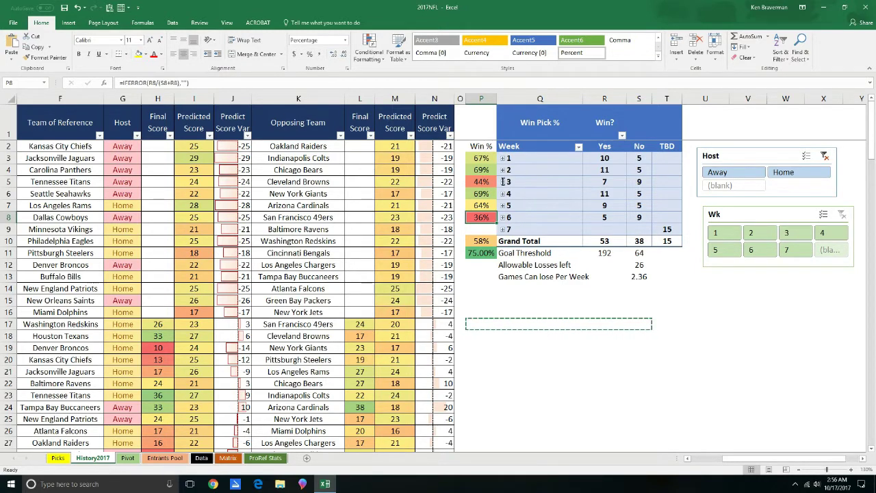
click(489, 159)
click(484, 194)
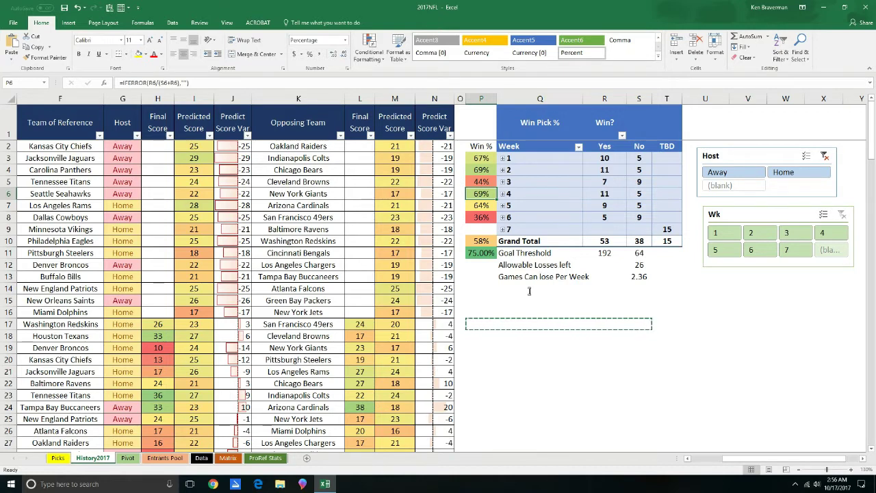
click(483, 256)
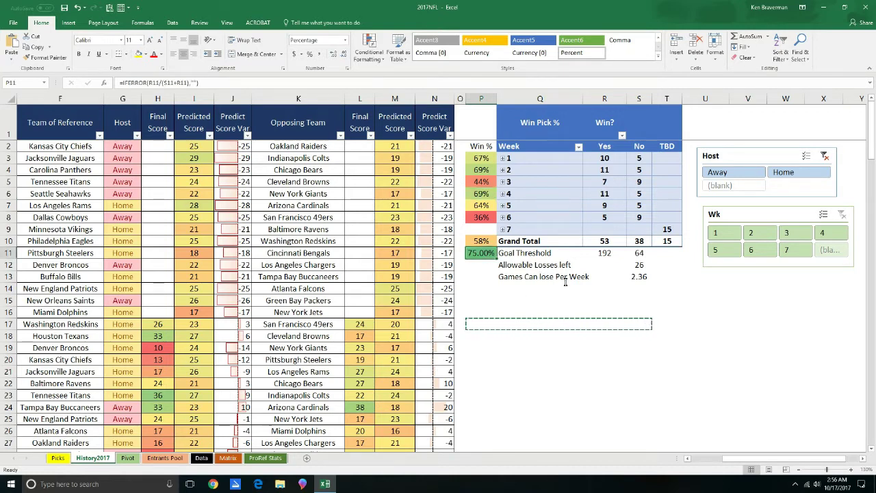
click(642, 278)
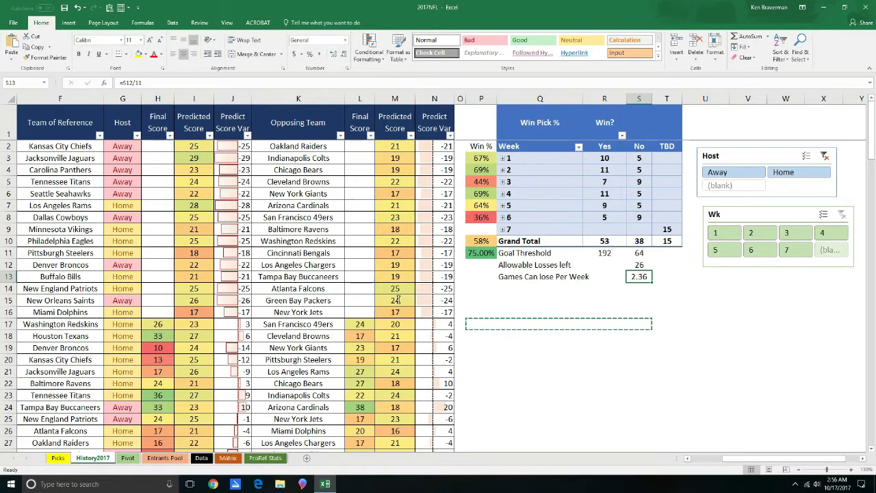
click(633, 264)
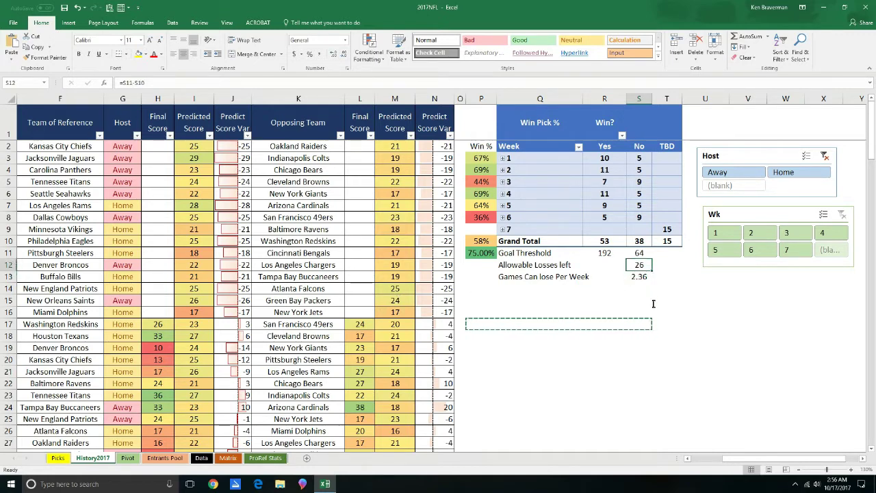
scroll(619, 412, left, 5)
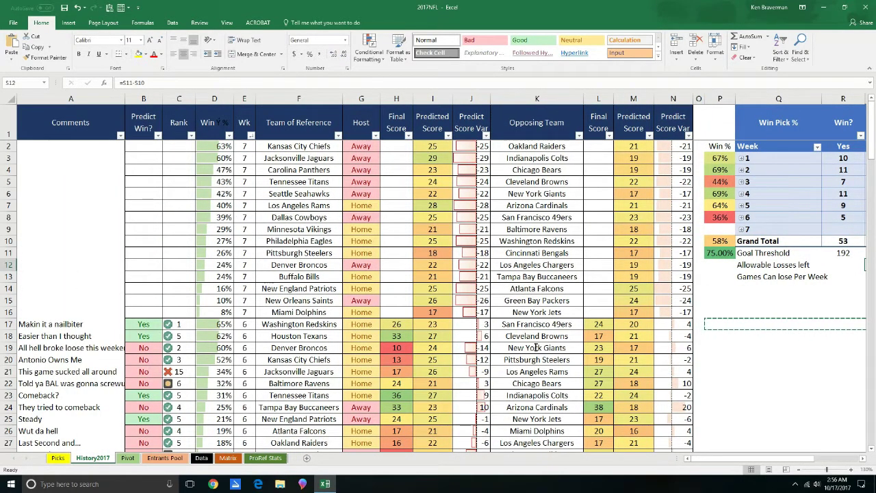
click(850, 469)
drag(779, 459, 769, 459)
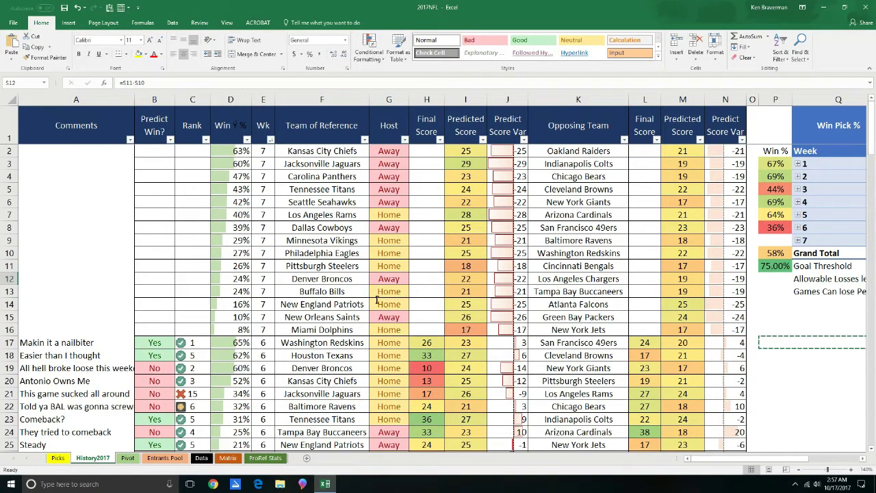
Set the Pivot sheet's Week slicer to 7 after comparing weeks 1–6, then return to History2017.
click(128, 457)
scroll(243, 289, up, 2)
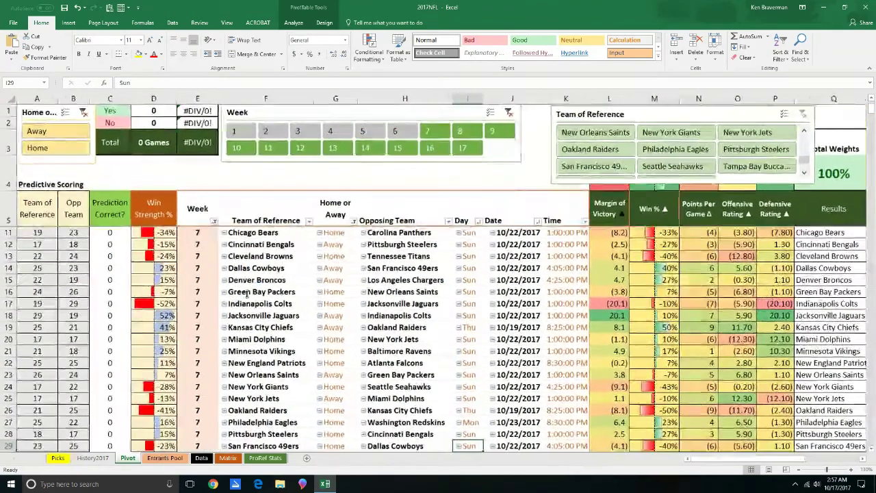
scroll(245, 293, up, 2)
click(429, 131)
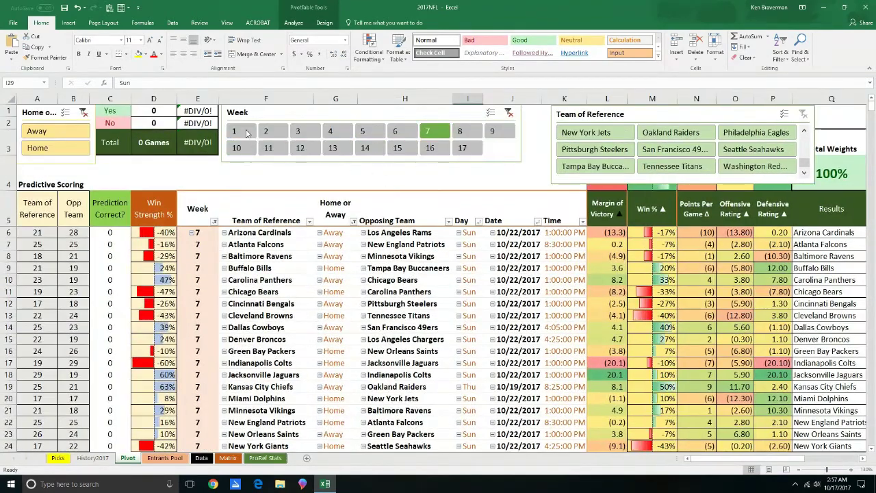
drag(247, 132, 395, 131)
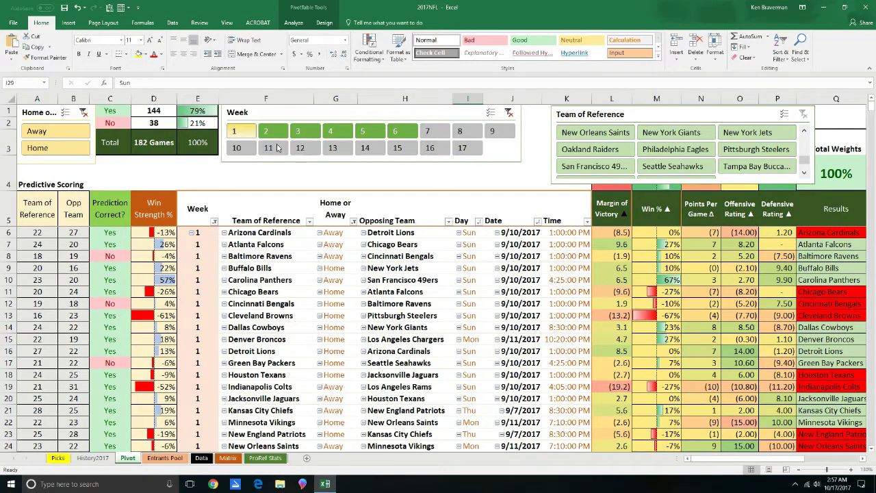
click(427, 132)
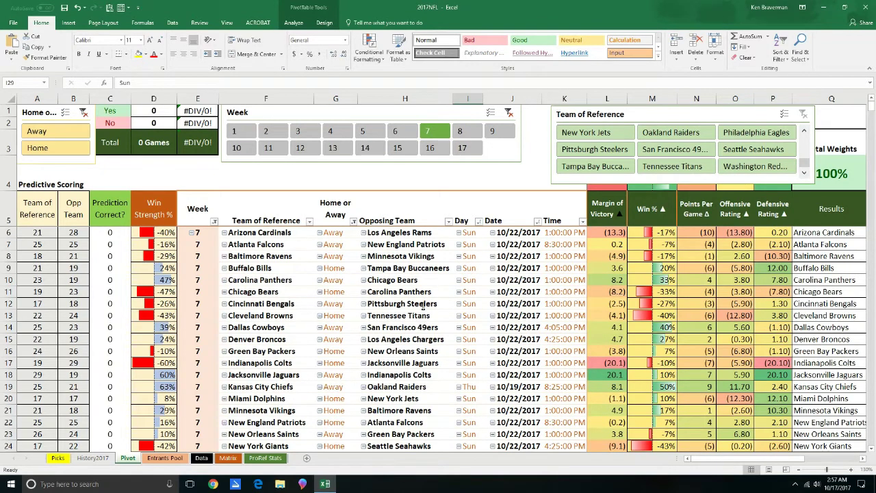
click(103, 458)
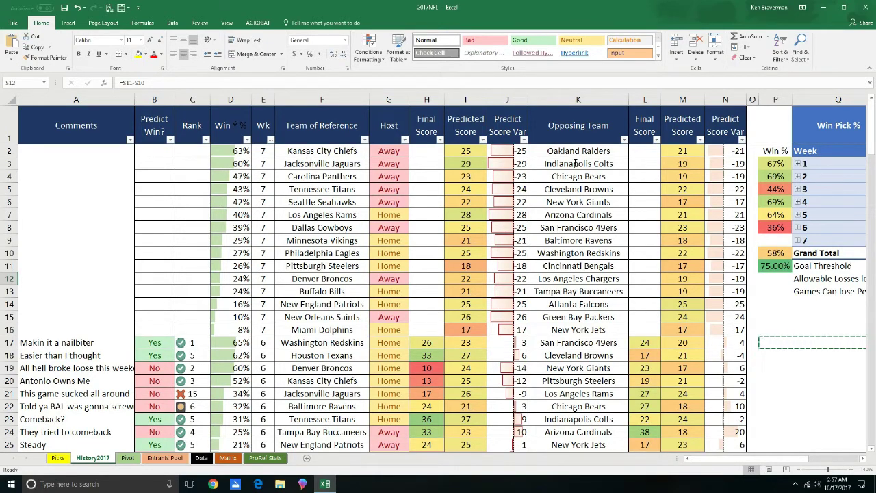
Rank the Kansas City Chiefs 1 and the Jacksonville Jaguars 4 in the Rank column.
drag(344, 152, 560, 156)
click(340, 154)
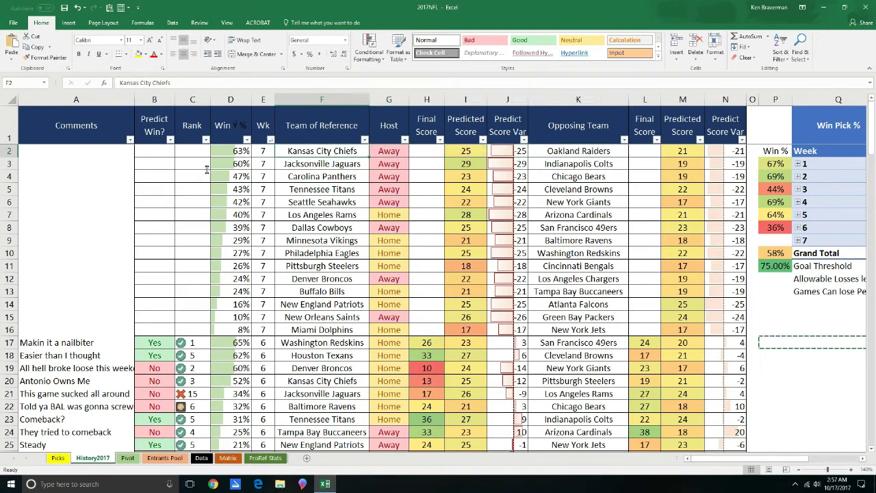
click(185, 153)
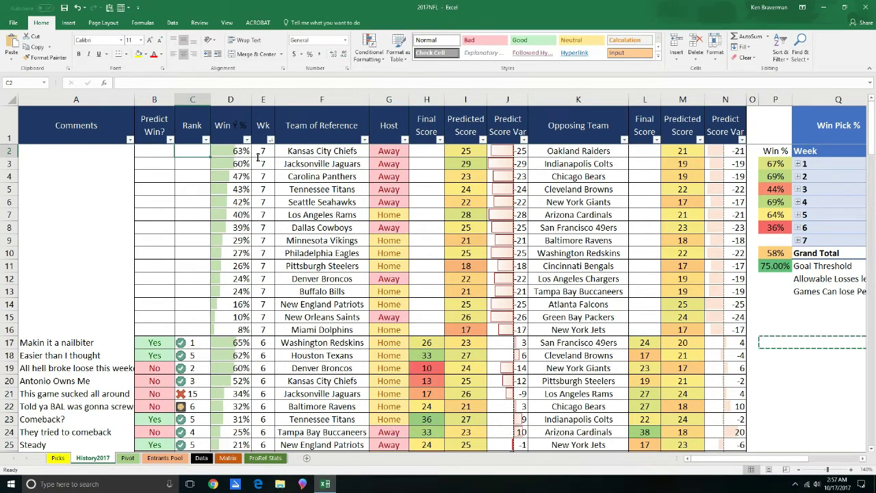
text(1)
key(Return)
key(Left)
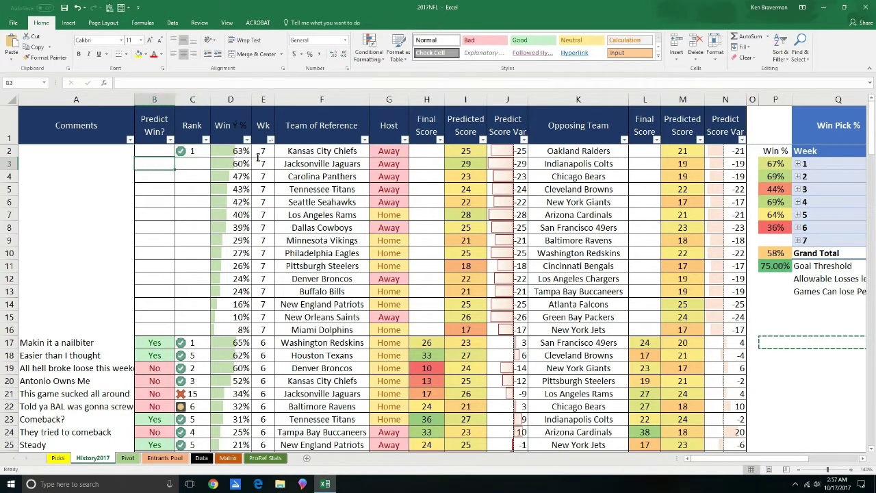
key(Right)
key(Right)
key(Right)
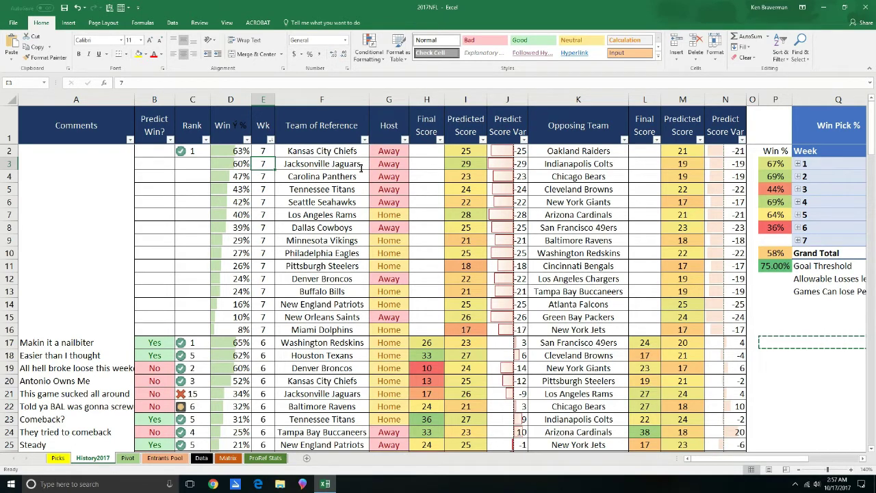
click(246, 162)
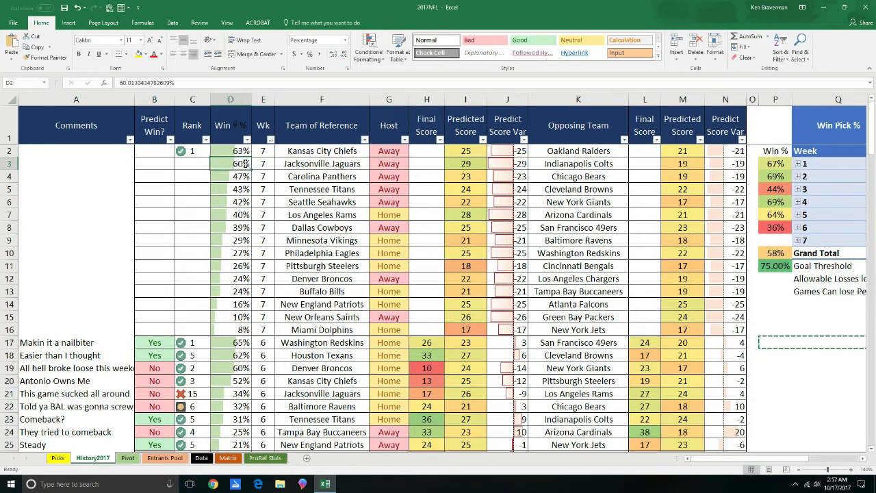
click(199, 160)
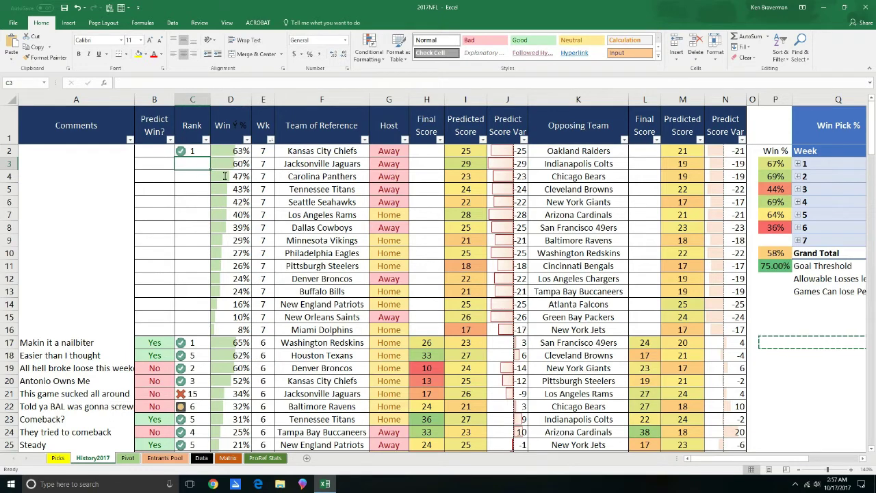
text(4)
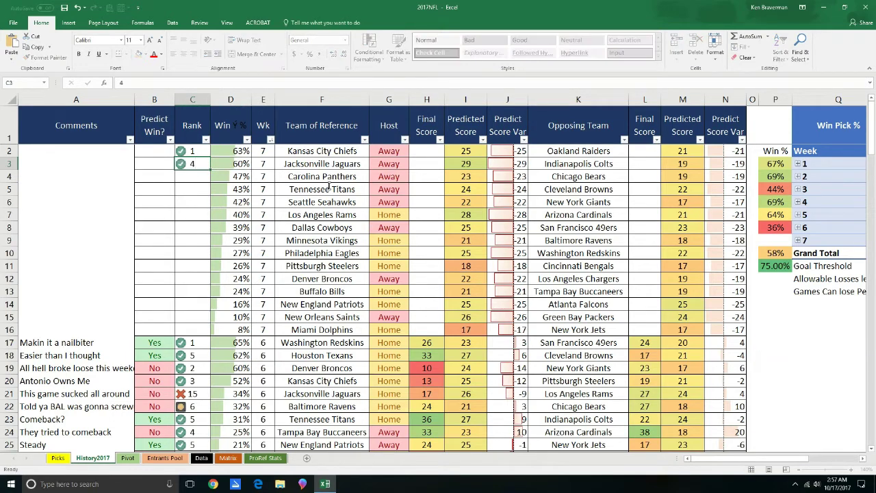
key(Return)
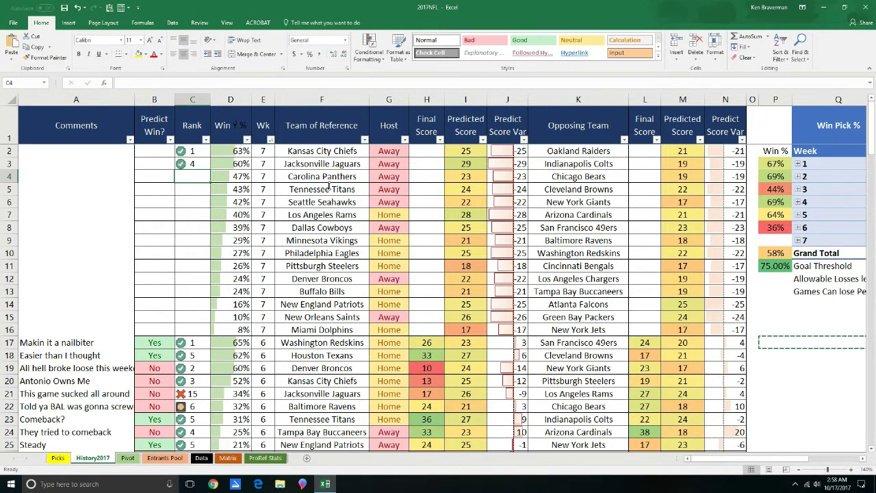
Rank the Panthers 2, the Titans 1 (corrected from 2) and the Seahawks 3.
text(2)
key(Return)
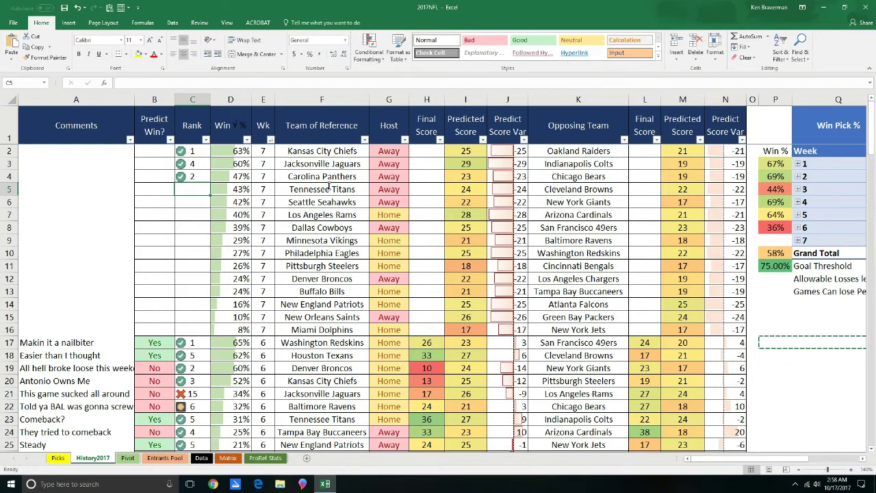
text(2)
key(Return)
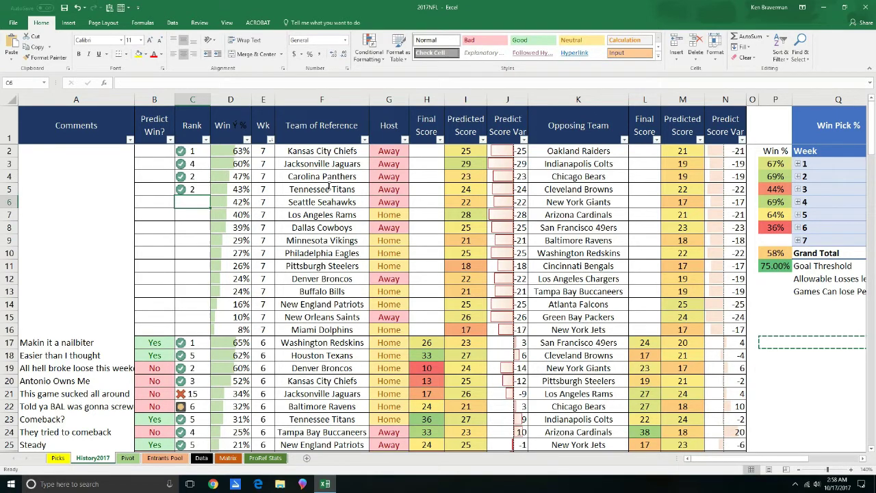
key(Up)
text(1)
key(Return)
key(Up)
key(Up)
key(Up)
key(Up)
key(Down)
key(Down)
key(Down)
key(Down)
text(3)
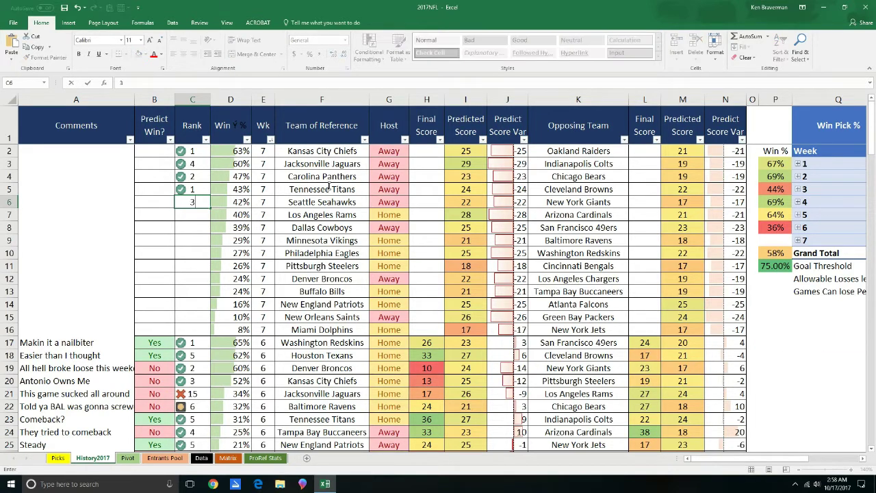
key(Return)
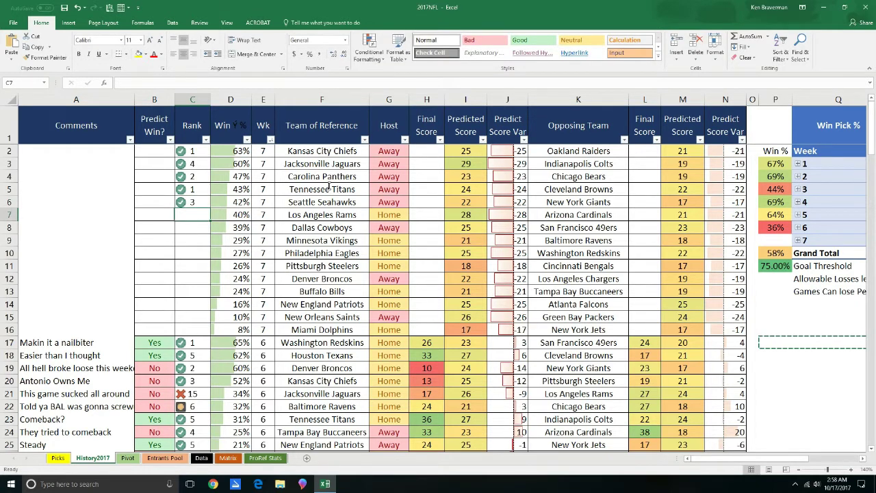
Check the Panthers and Seahawks team names and zoom the sheet in two steps.
key(Up)
key(Right)
key(Right)
key(Right)
key(Up)
key(Up)
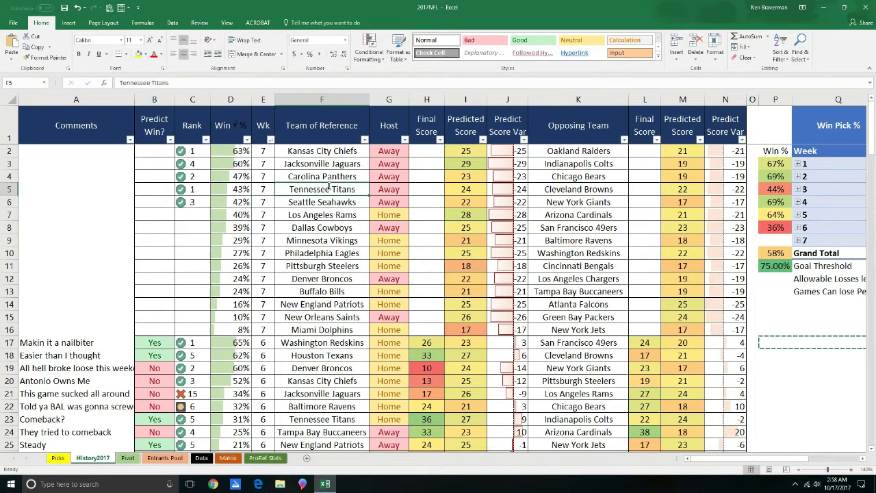
key(Down)
key(Down)
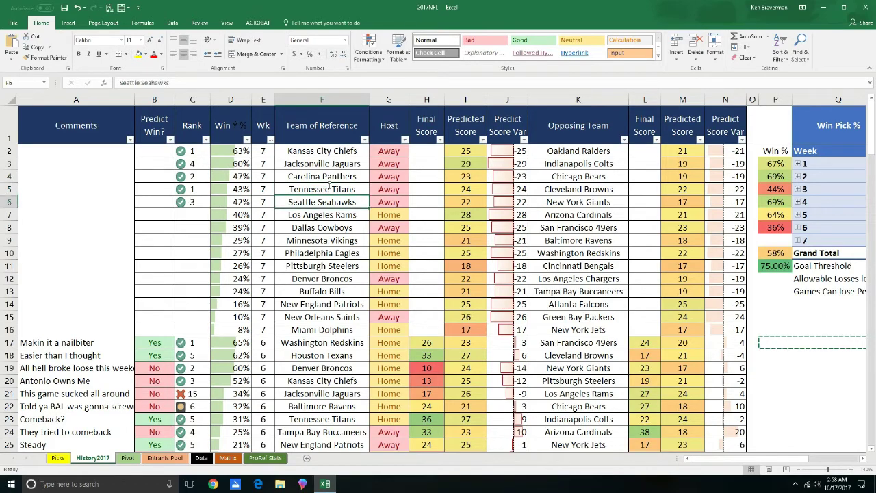
click(852, 470)
click(852, 470)
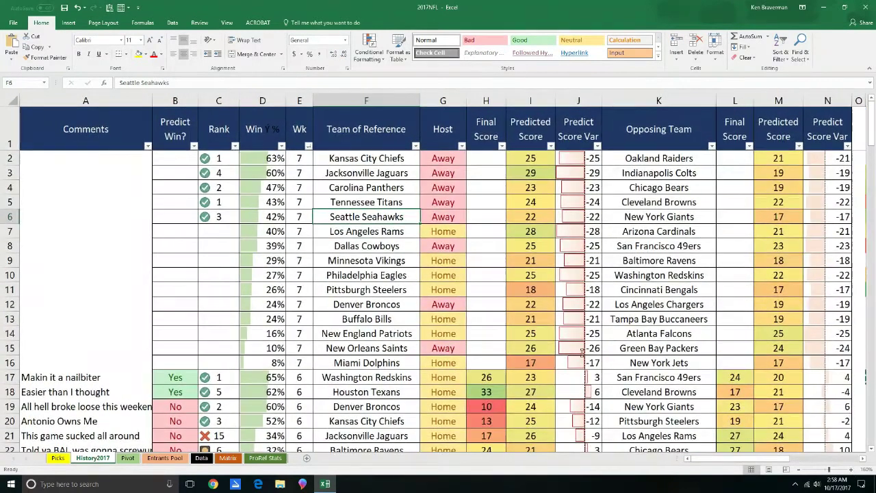
Rank the Los Angeles Rams 5 (revised from 4) and the Dallas Cowboys 3.
key(Down)
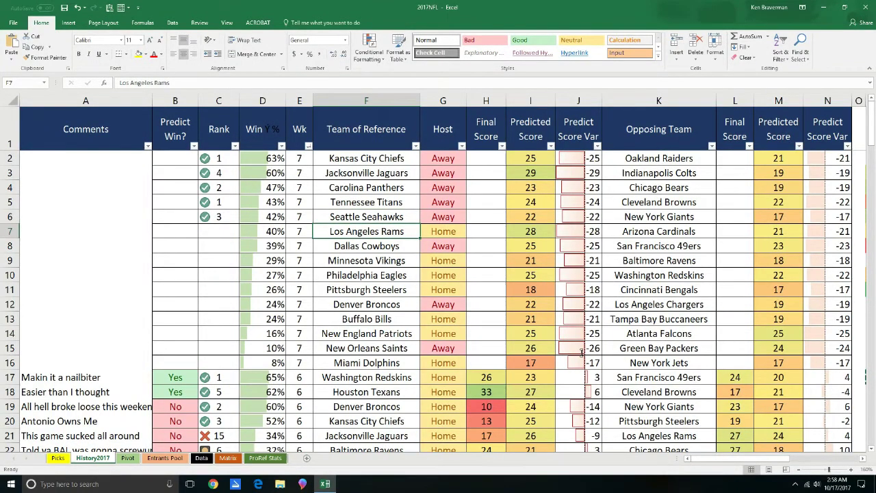
key(Left)
key(Left)
key(Left)
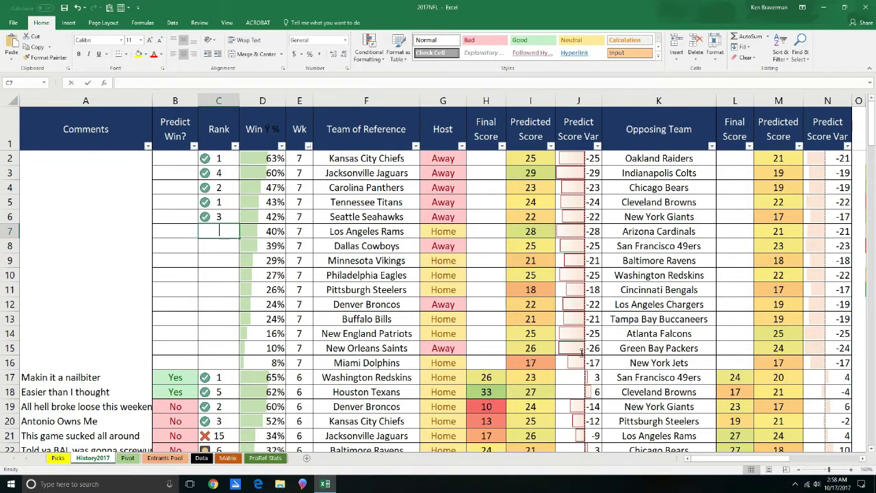
text(4)
key(Return)
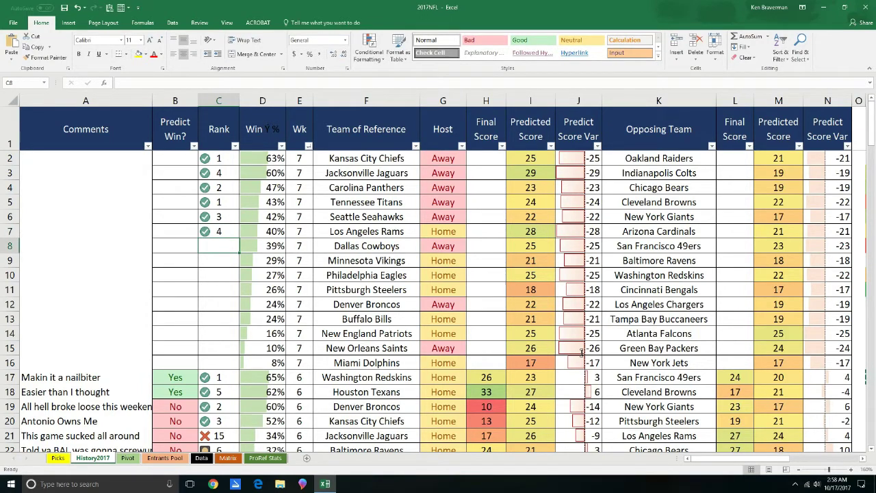
key(Up)
text(5)
key(Return)
text(3)
key(Return)
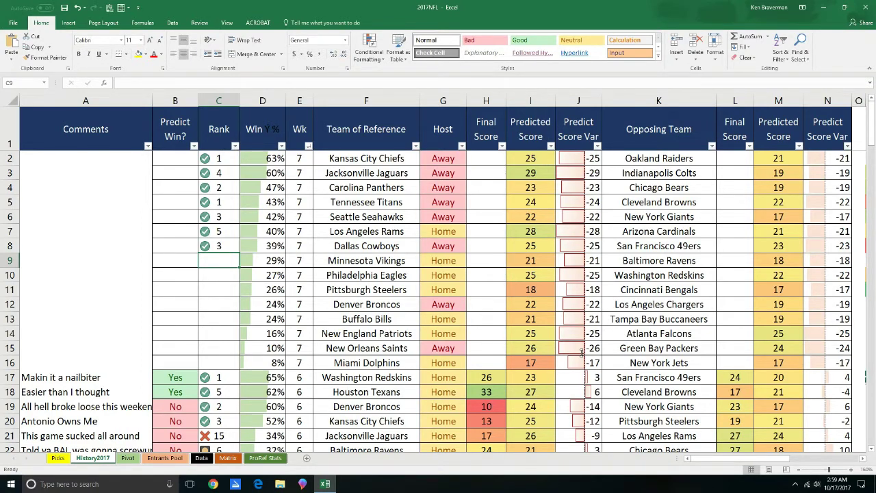
Rank the Minnesota Vikings 5 and, after checking row 10, the Philadelphia Eagles 3.
text(5)
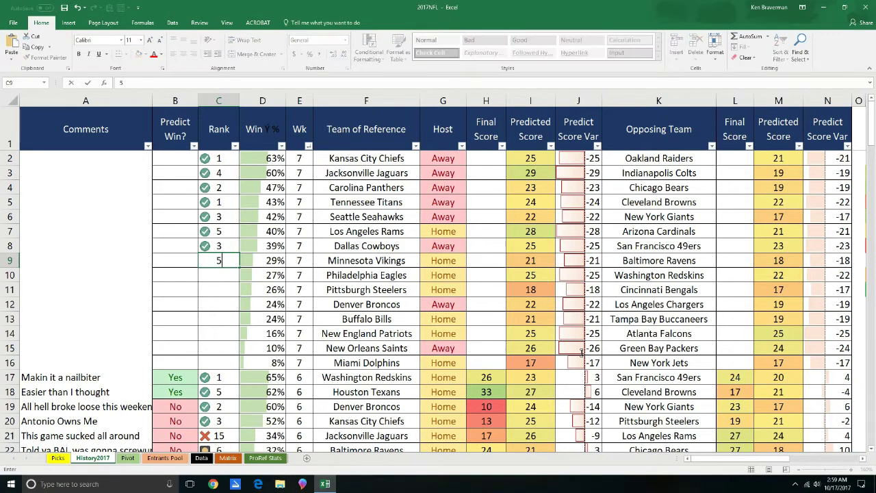
key(Return)
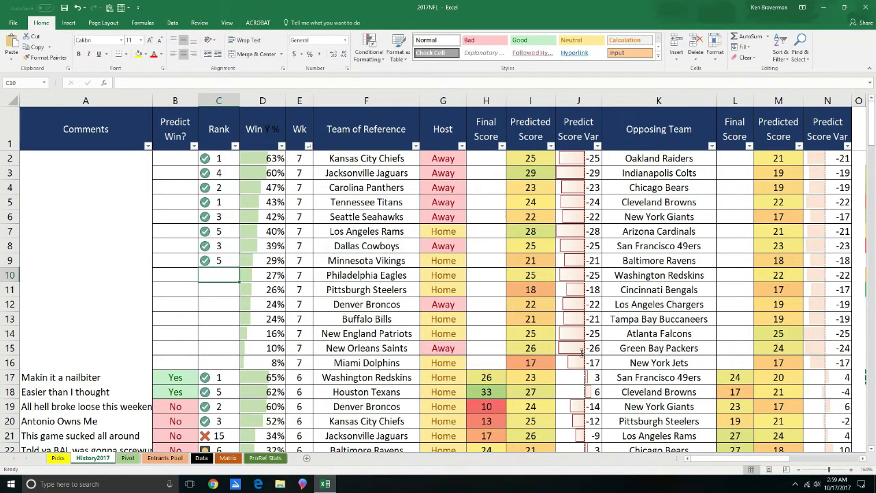
key(Up)
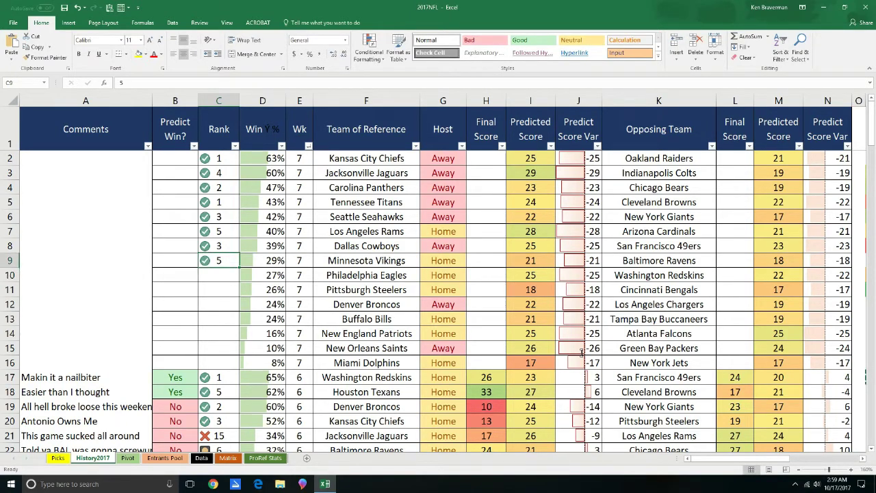
key(Down)
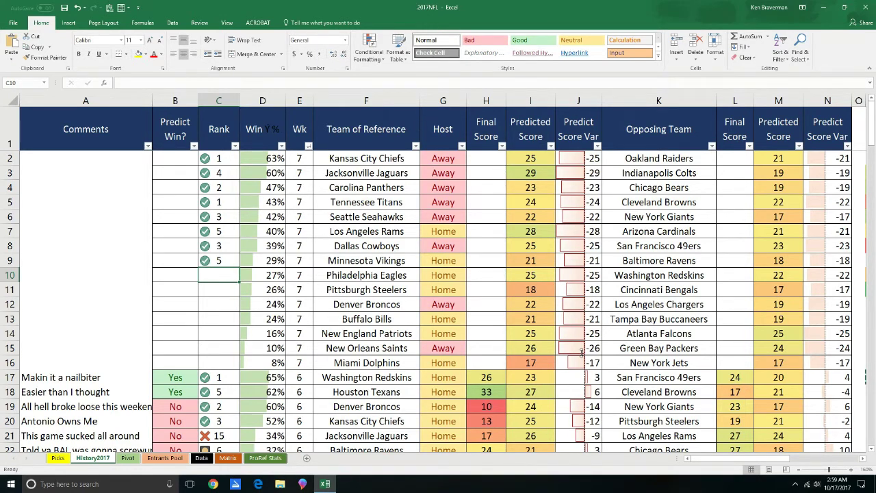
key(Down)
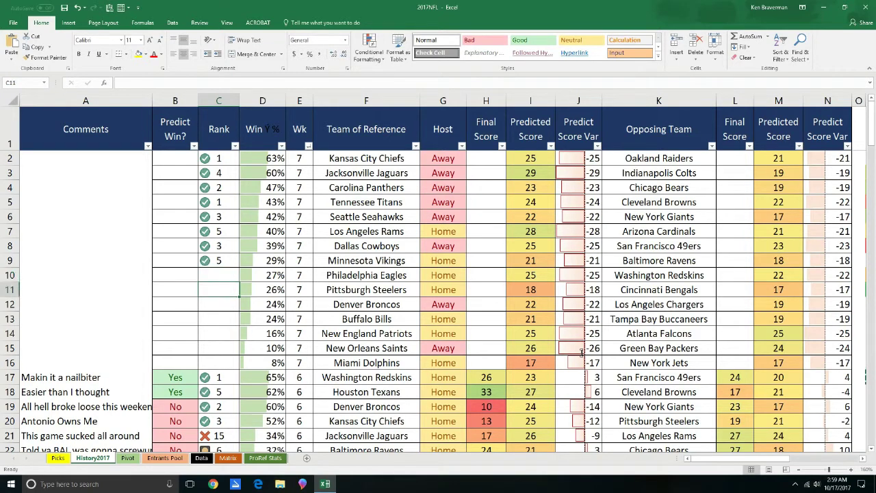
key(Right)
key(Right)
key(Up)
key(Right)
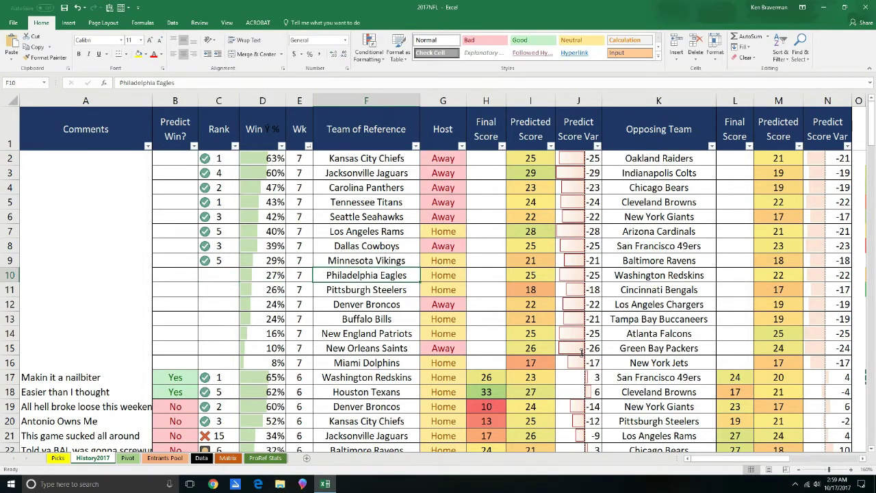
key(Left)
key(Left)
key(Left)
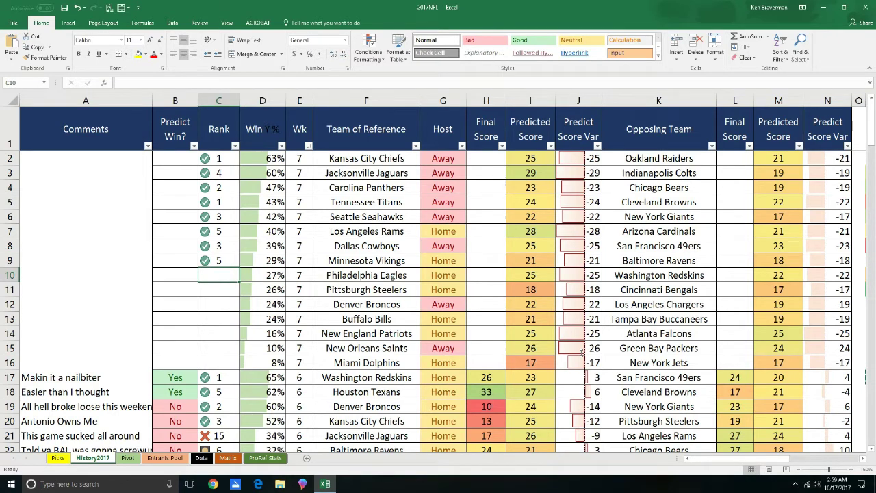
text(3)
key(Return)
Rank the Pittsburgh Steelers 8, revising an initial entry of 5.
key(Up)
key(Down)
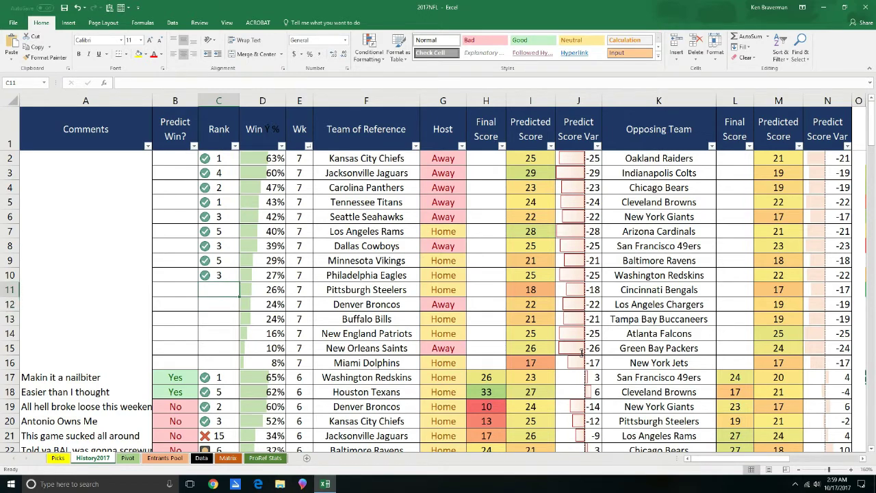
text(5)
key(Return)
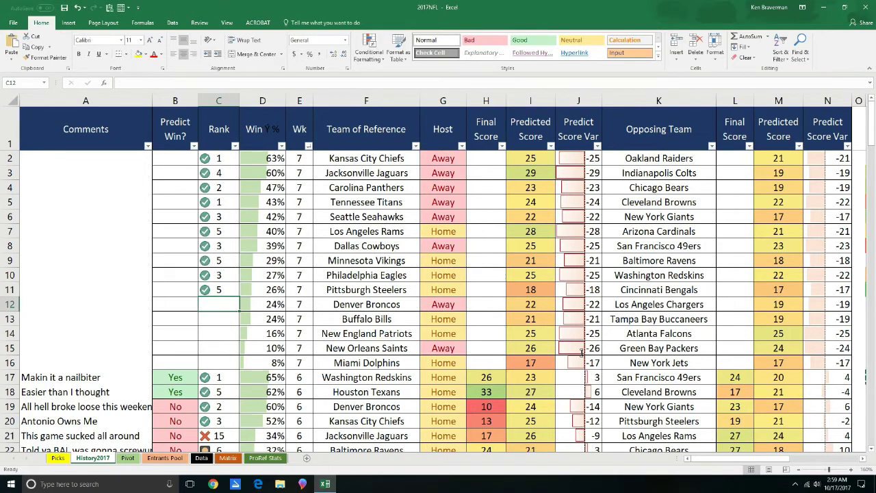
key(Up)
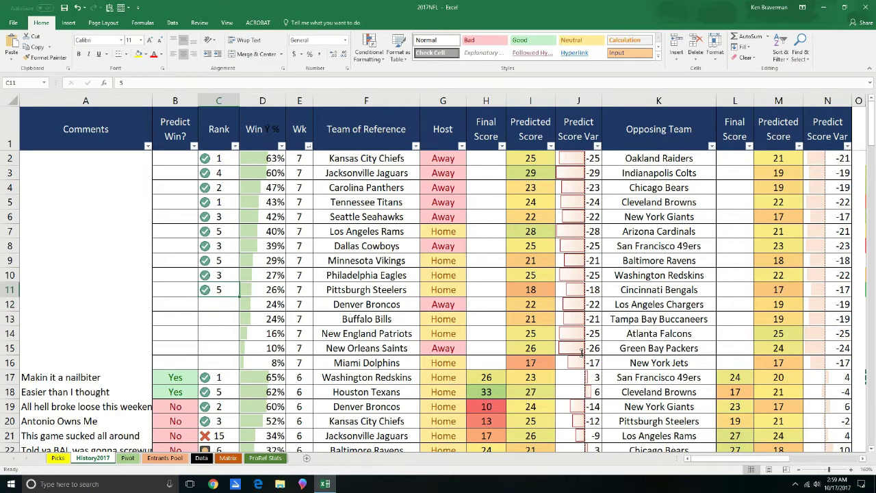
text(8)
key(Up)
key(Up)
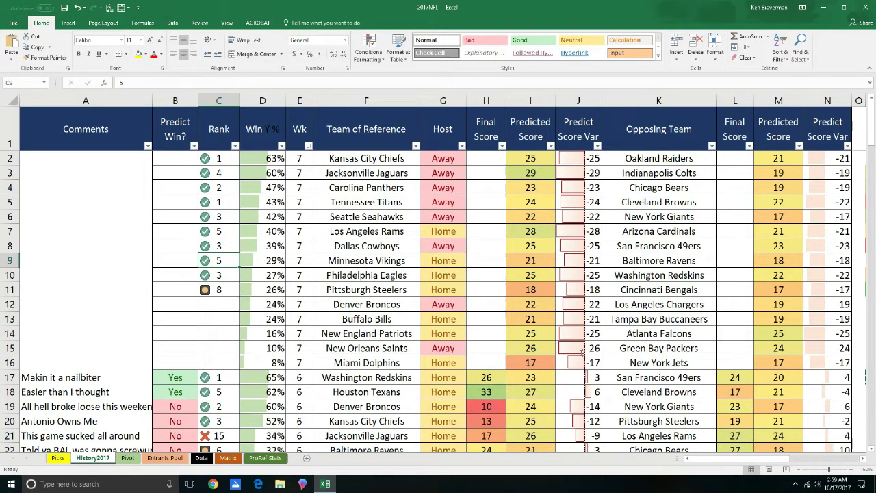
Revise the Vikings' rank to 9 and the Rams' rank to 6.
text(9)
key(Up)
key(Up)
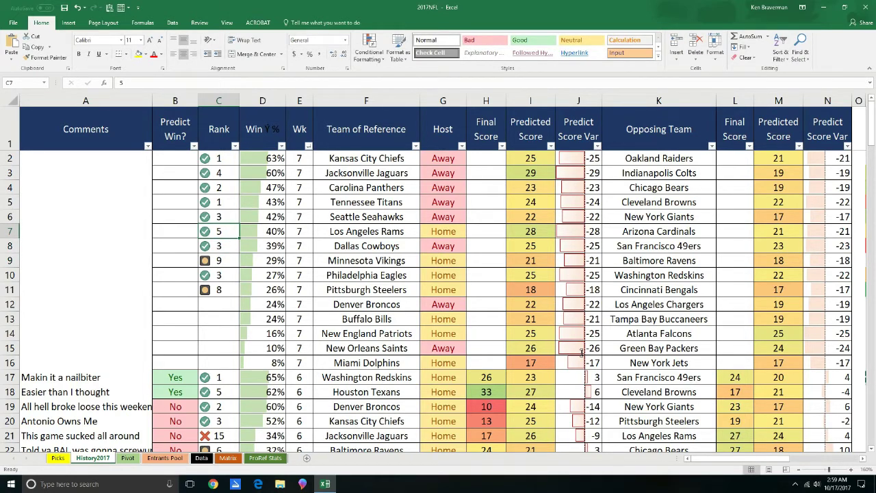
text(7)
key(Up)
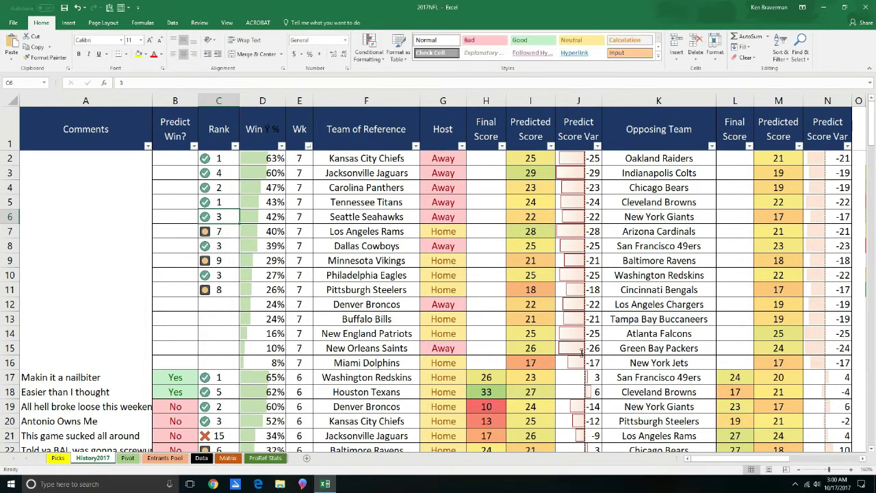
key(Down)
text(6)
key(Up)
Change the Jacksonville Jaguars' rank to 6.
key(Up)
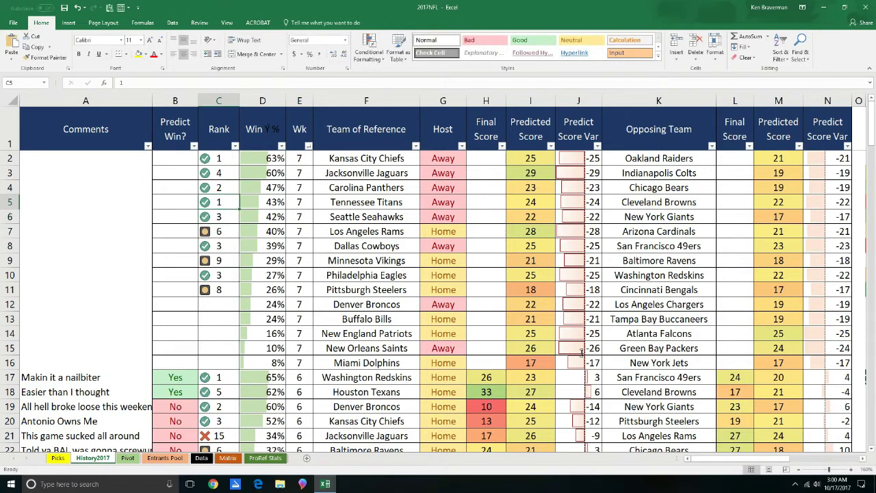
key(Down)
key(Up)
key(Up)
key(Up)
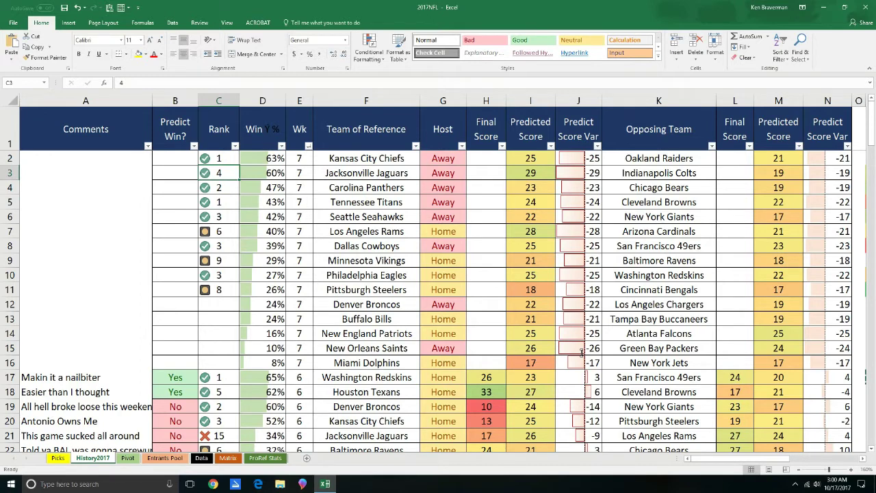
text(5)
key(Return)
key(Down)
key(Down)
key(Down)
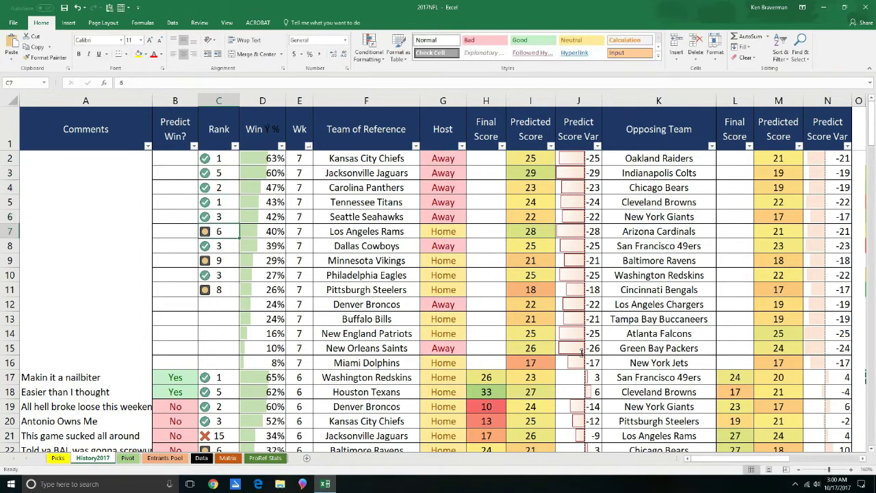
key(Up)
key(Up)
key(Up)
key(Up)
text(6)
key(Return)
key(Down)
key(Down)
key(Down)
key(Down)
key(Down)
key(Down)
key(Down)
key(Down)
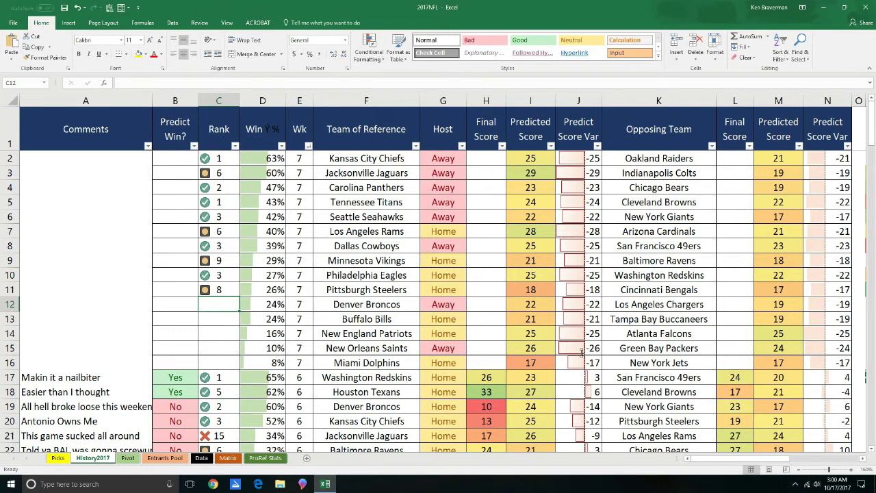
Rank the Broncos 5, the Bills 4 and the Patriots 10.
text(5)
key(Return)
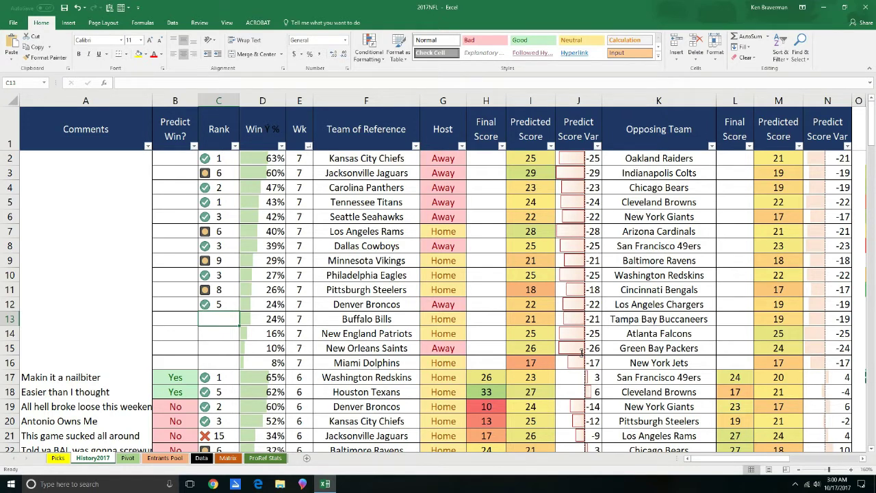
text(4)
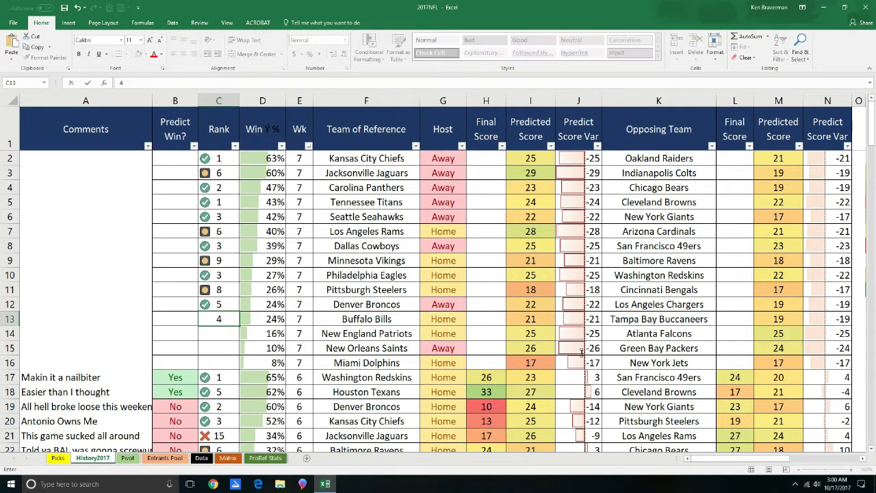
key(Return)
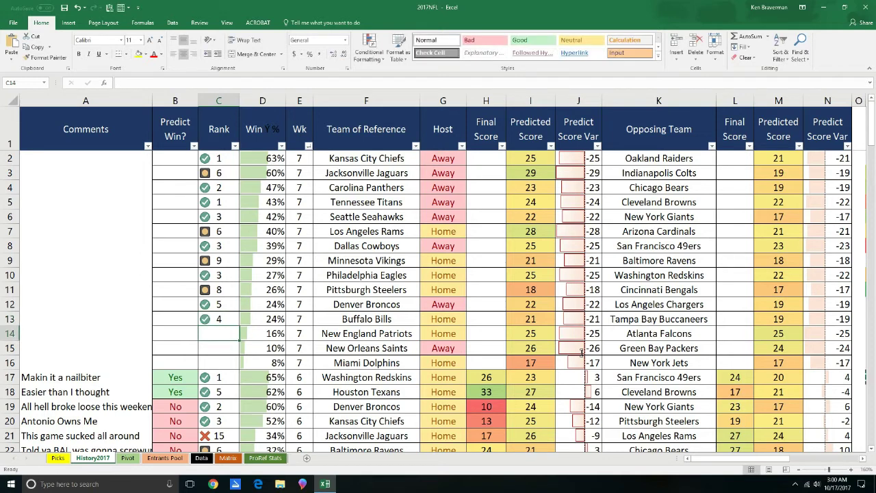
key(Up)
key(Up)
key(Down)
key(Down)
key(Down)
key(Up)
key(Down)
key(Up)
text(10)
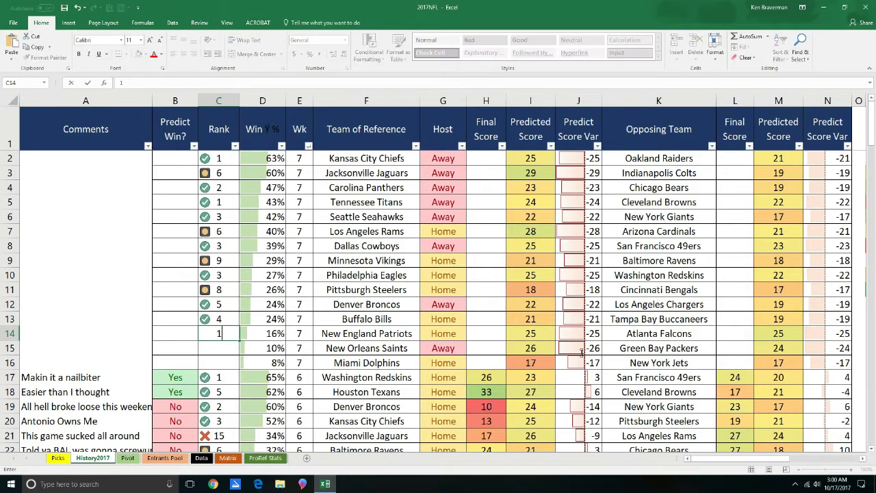
key(Return)
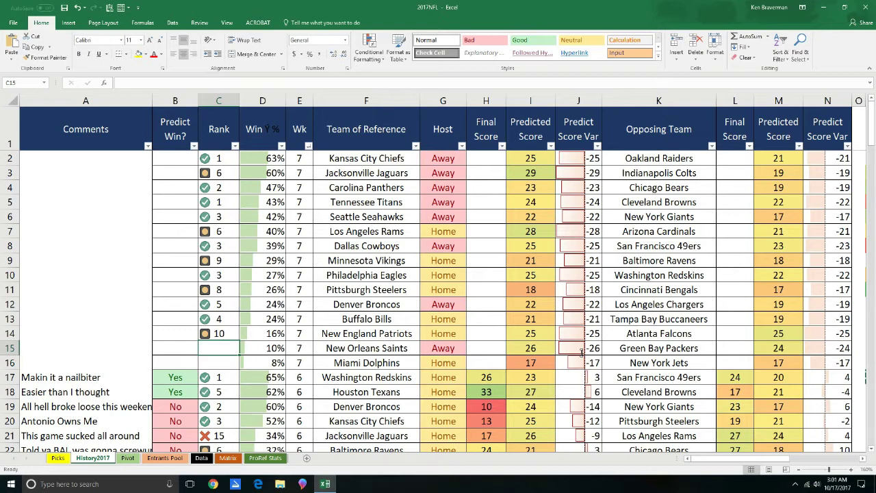
Rank the New Orleans Saints 10 and the Miami Dolphins 5.
text(10)
key(Return)
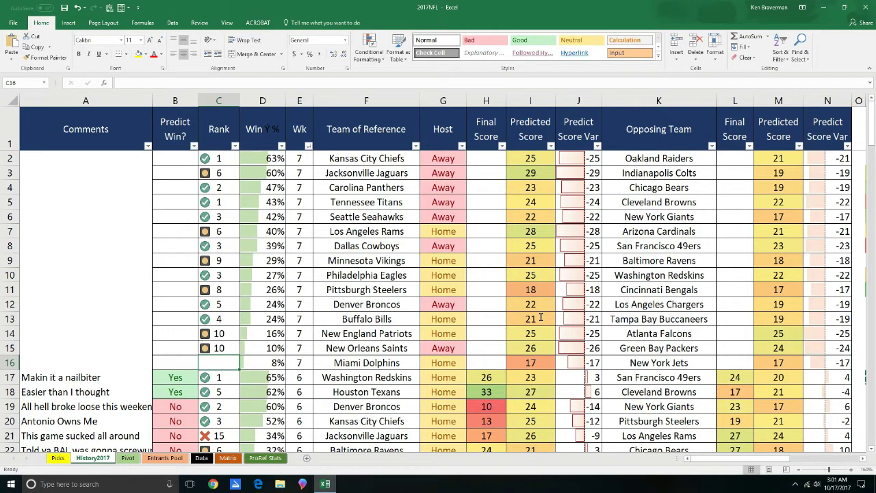
key(Right)
key(Right)
key(Right)
key(Right)
key(Right)
key(Right)
key(Left)
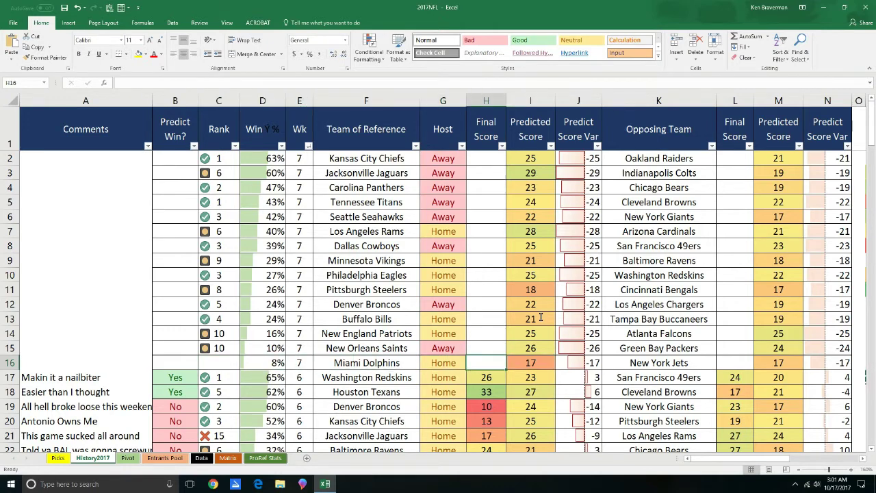
key(Left)
key(Left)
key(Left)
key(Left)
key(Left)
key(Left)
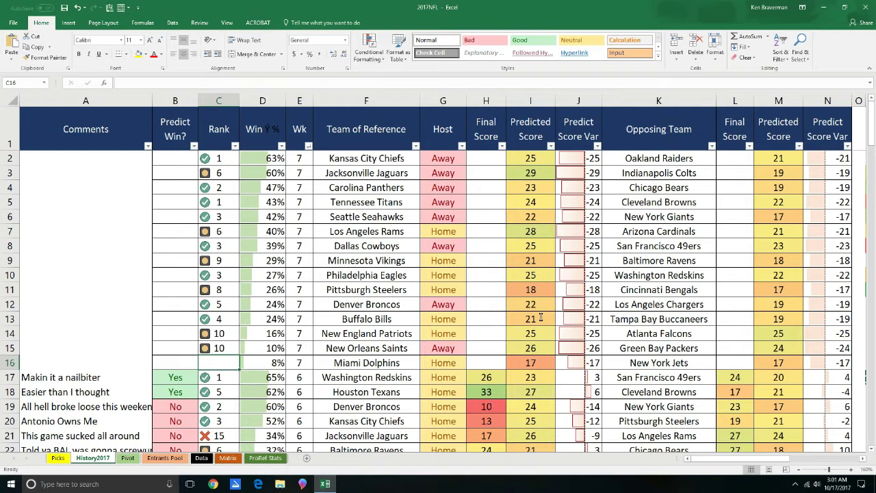
text(5)
key(Return)
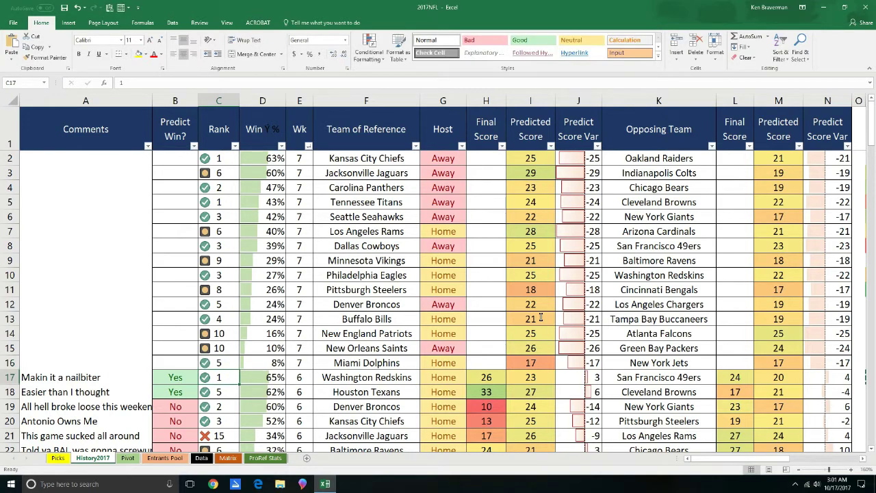
key(Up)
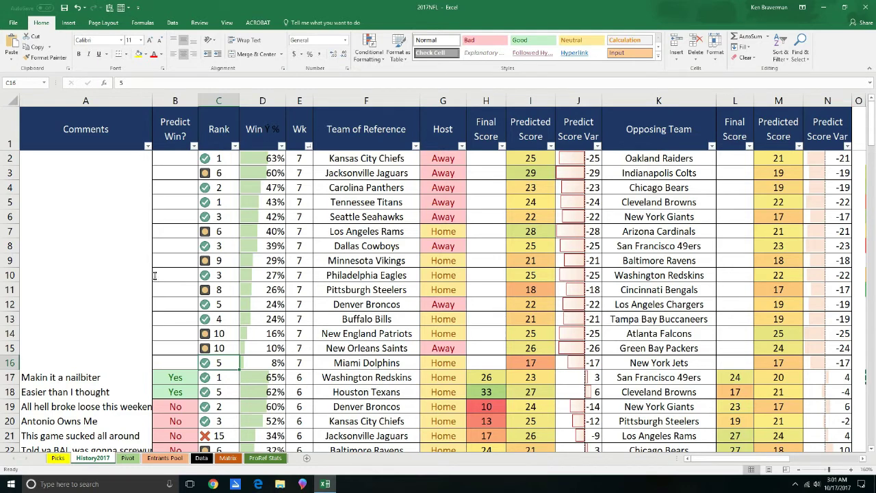
Change the Miami Dolphins' rank to 6 and the Pittsburgh Steelers' rank to 15.
text(6)
key(Up)
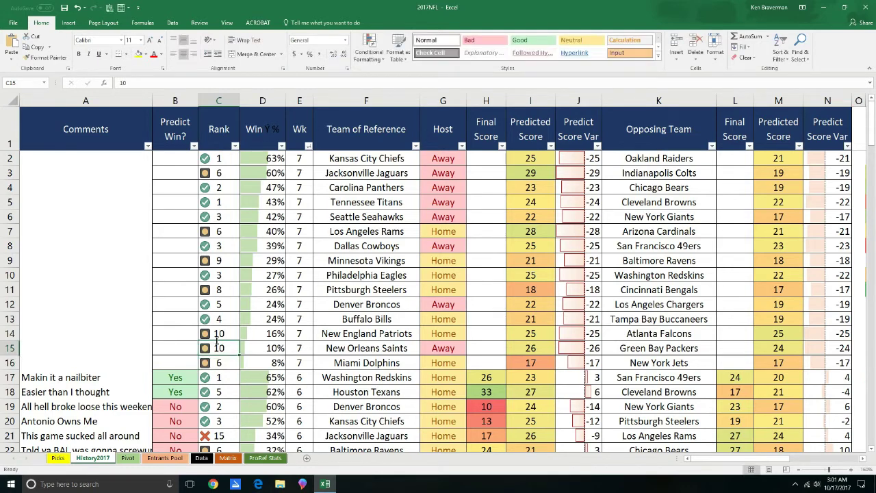
key(Up)
key(Up)
key(Up)
key(Up)
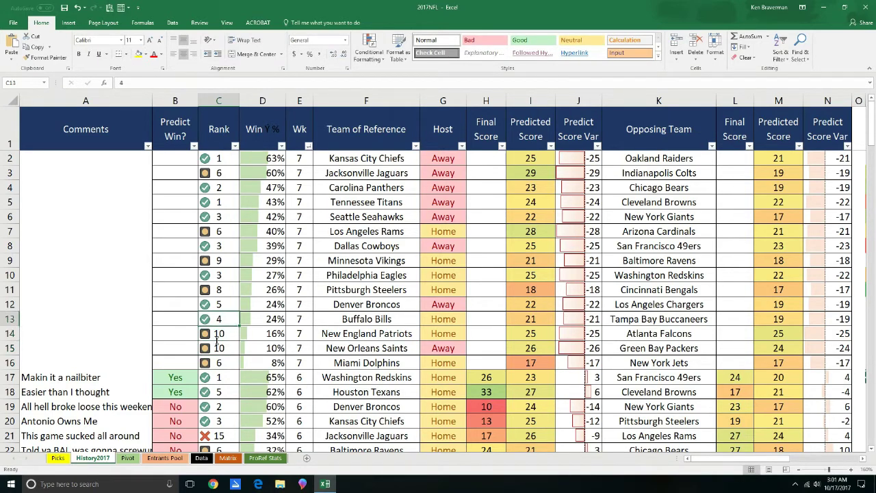
key(Up)
key(Down)
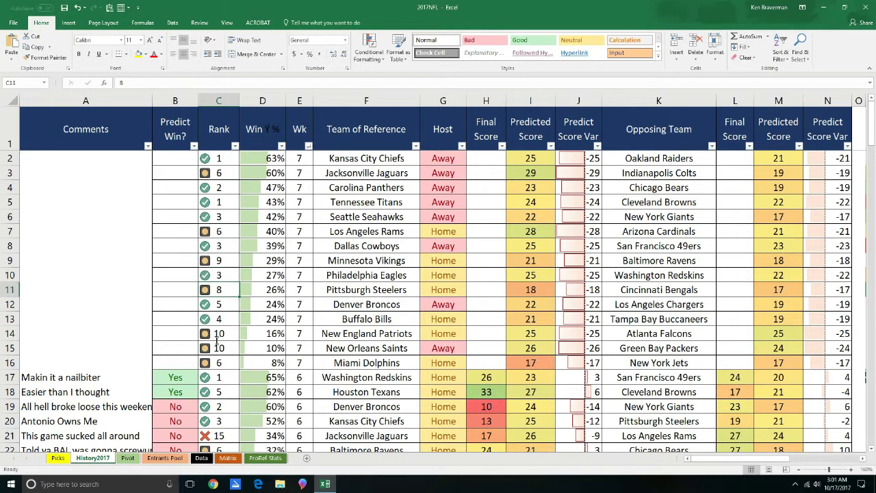
text(15)
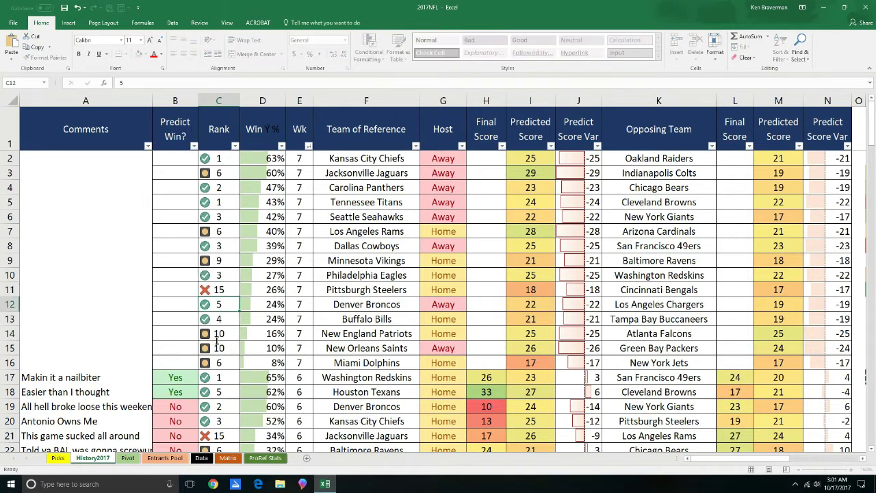
key(Right)
key(Right)
Check the Steelers' win percentage and review the Eagles and Rams ranks.
key(Right)
key(Left)
key(Left)
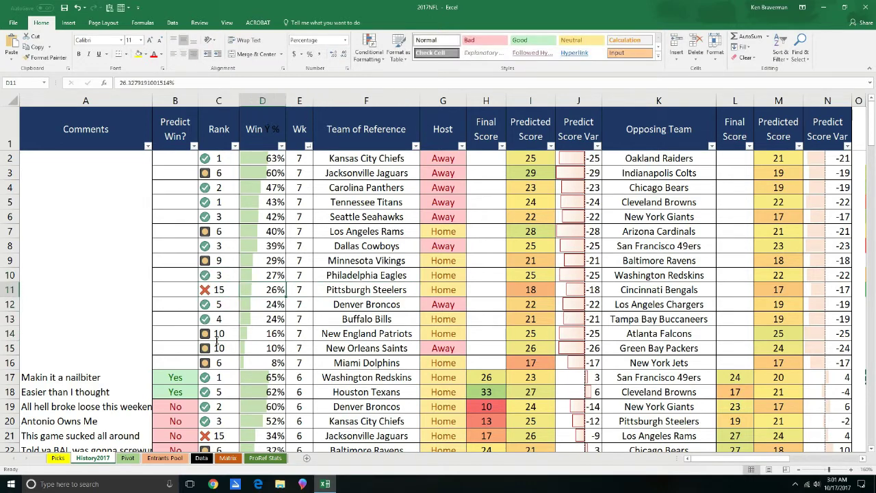
key(Right)
key(Left)
key(Left)
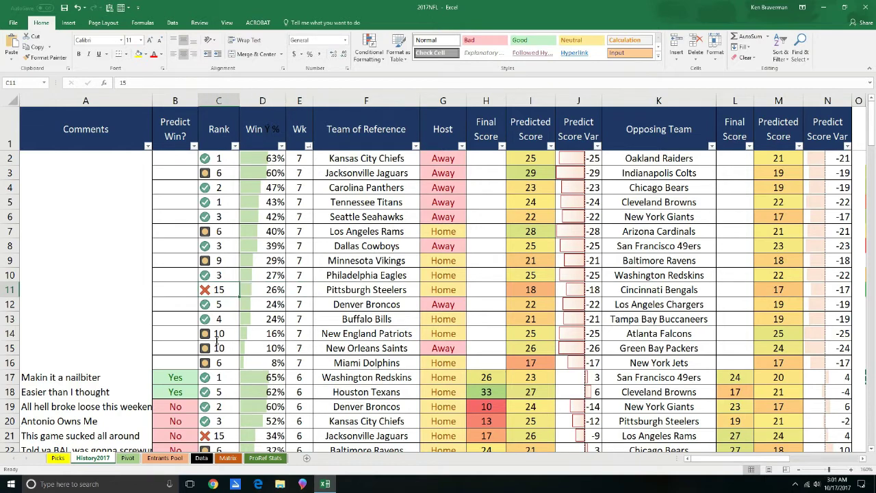
key(Up)
key(Down)
key(Up)
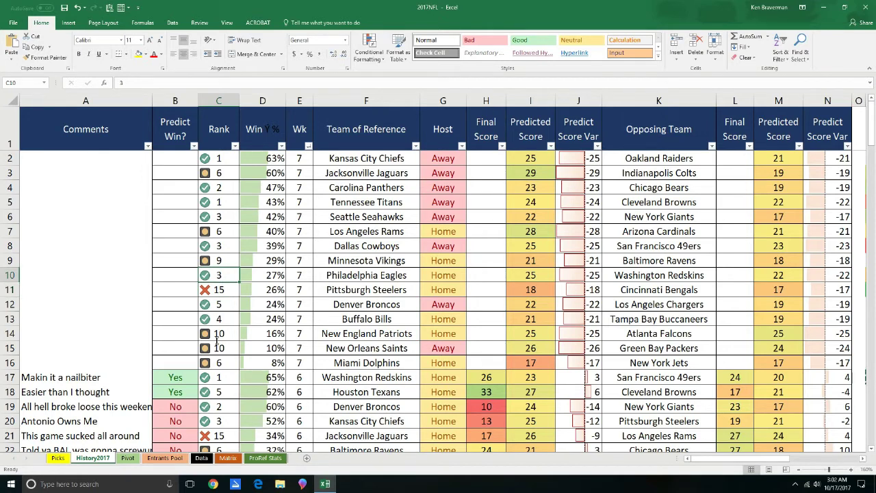
key(Up)
key(Up)
key(Up)
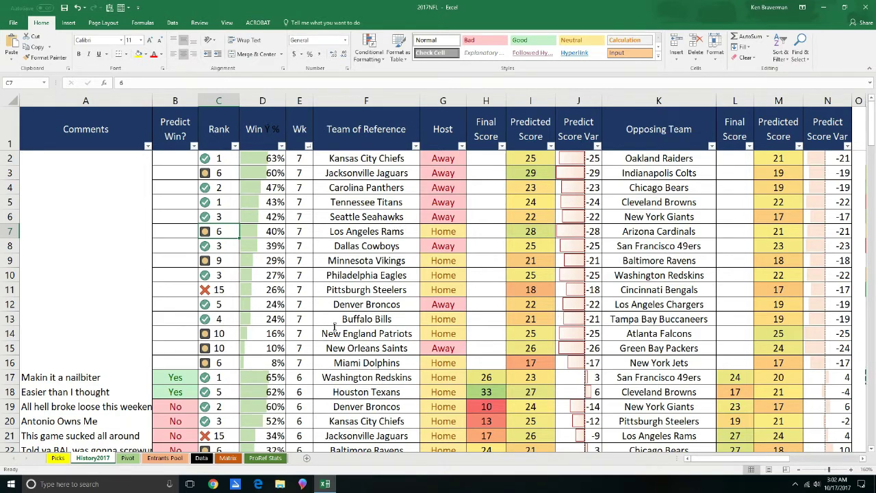
Select the Chiefs, Panthers, Titans and Seahawks ranks, then the New Orleans Saints entry.
click(217, 159)
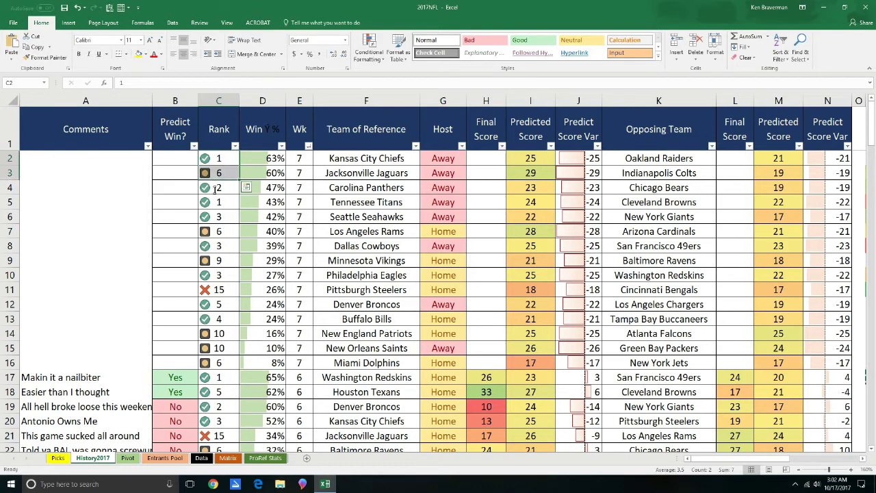
drag(219, 187, 216, 215)
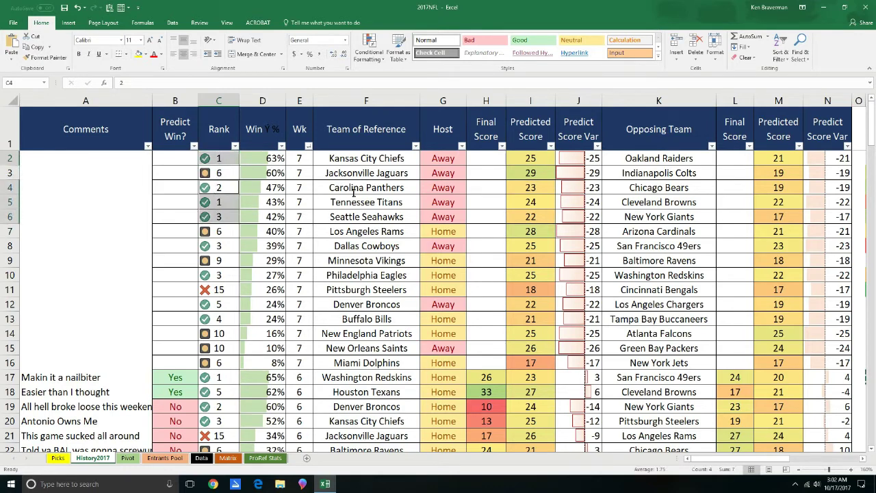
key(Right)
key(Right)
key(Right)
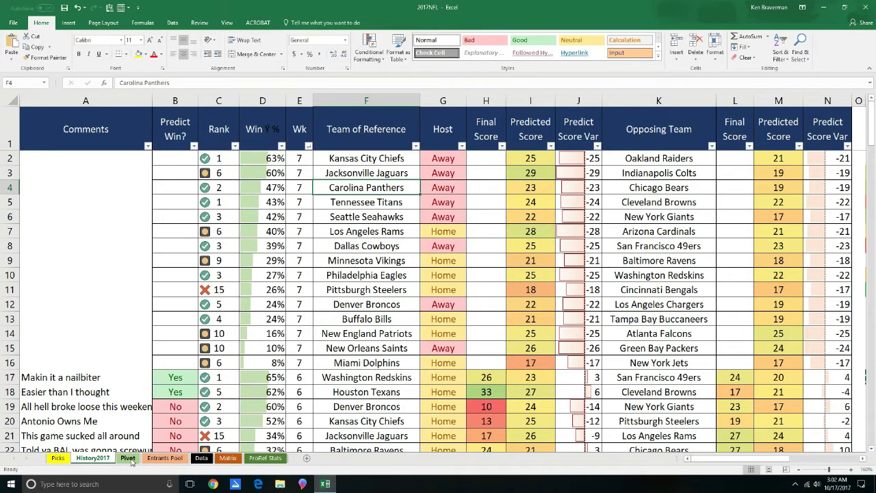
click(394, 349)
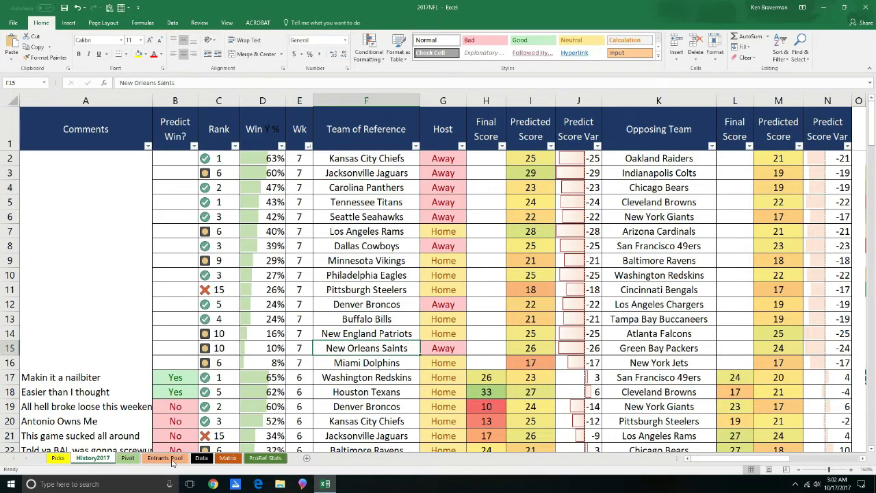
Filter the Pivot sheet slicers to weeks 1–6 and New Orleans Saints games.
click(128, 458)
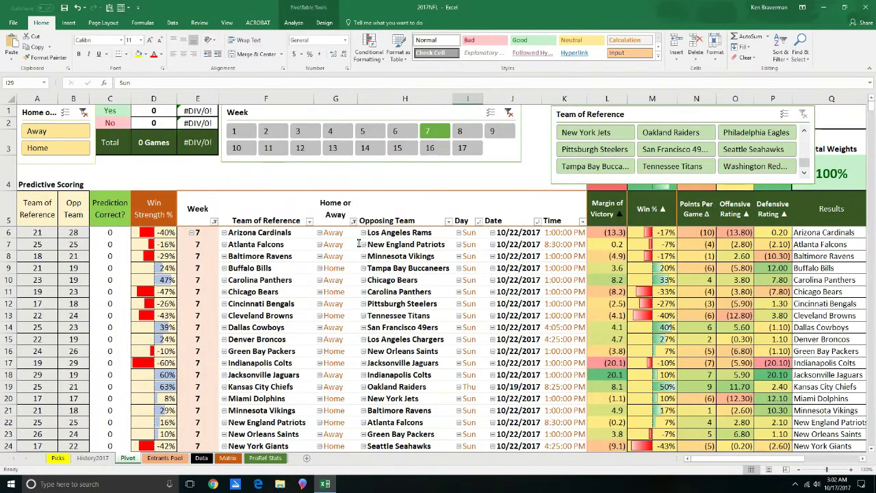
click(271, 132)
drag(314, 137, 401, 134)
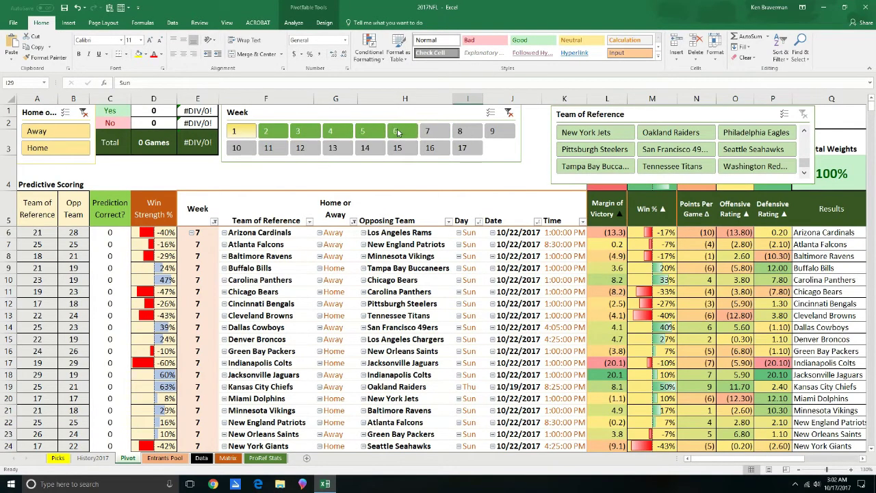
click(595, 132)
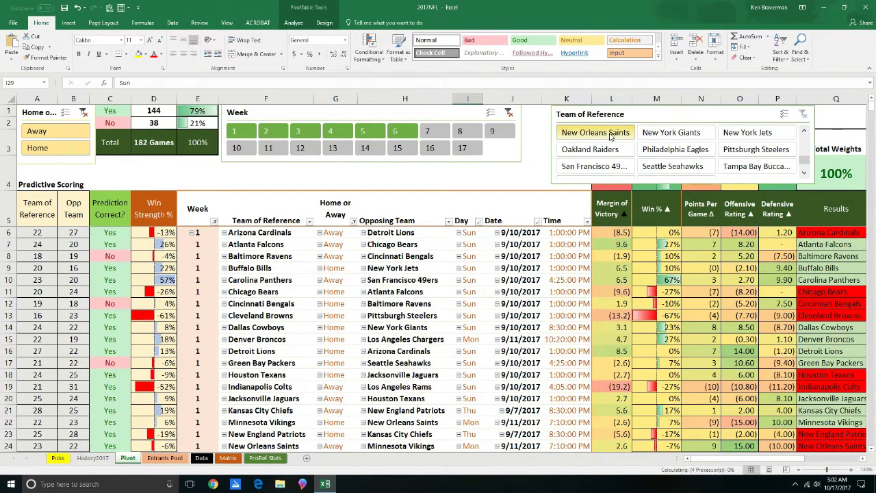
click(405, 317)
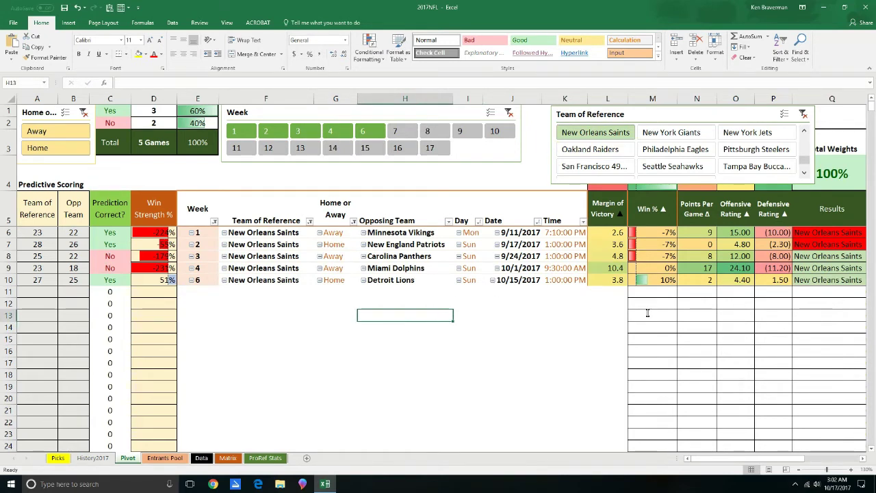
Scroll along the sheet tabs and go back to the History2017 sheet.
drag(767, 460, 807, 460)
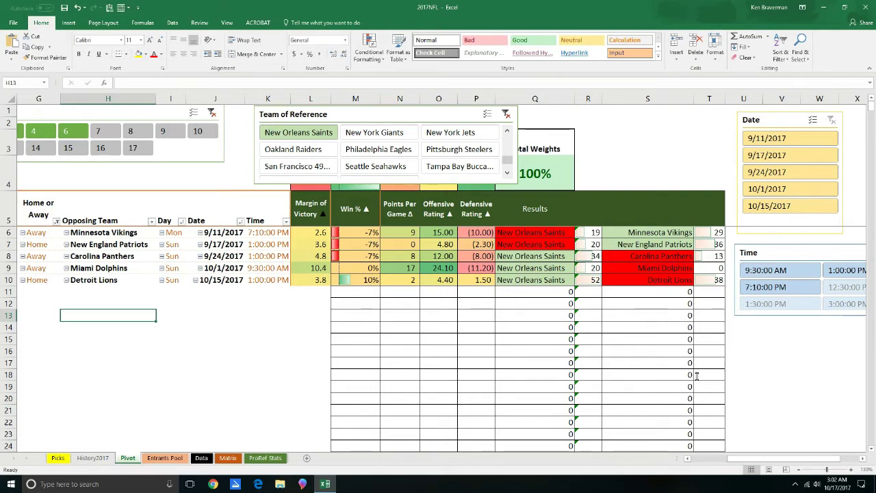
drag(741, 460, 706, 460)
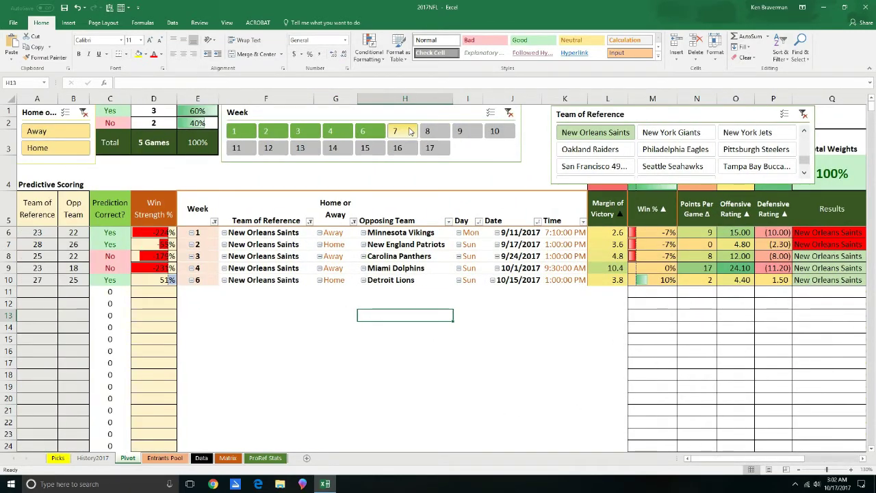
click(97, 462)
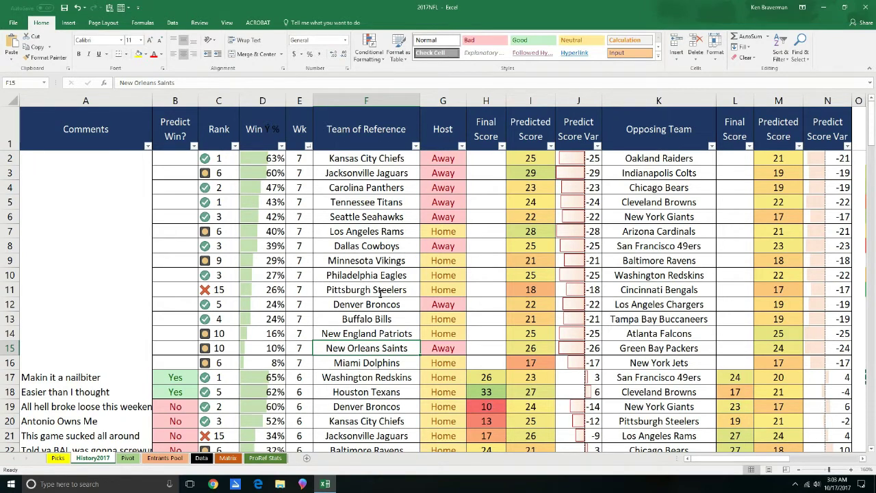
Enter the comment 'CIN Wins my Pick' in A11 for the Steelers–Bengals row.
click(647, 290)
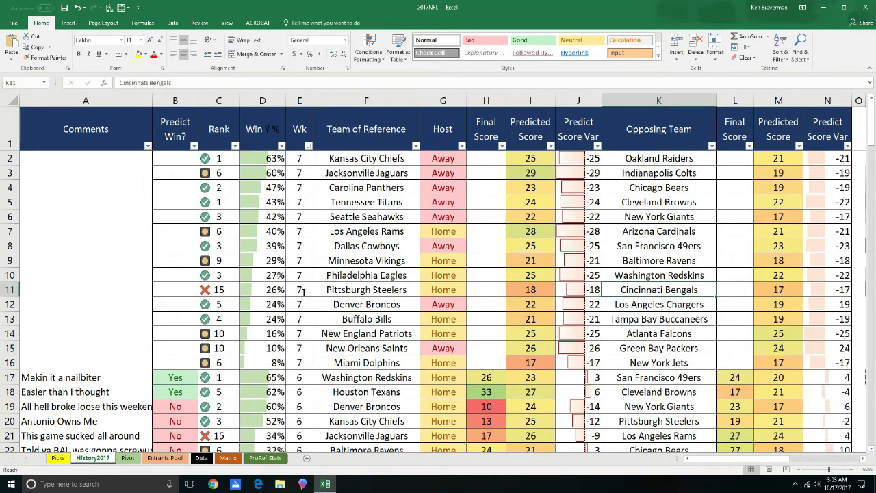
click(111, 291)
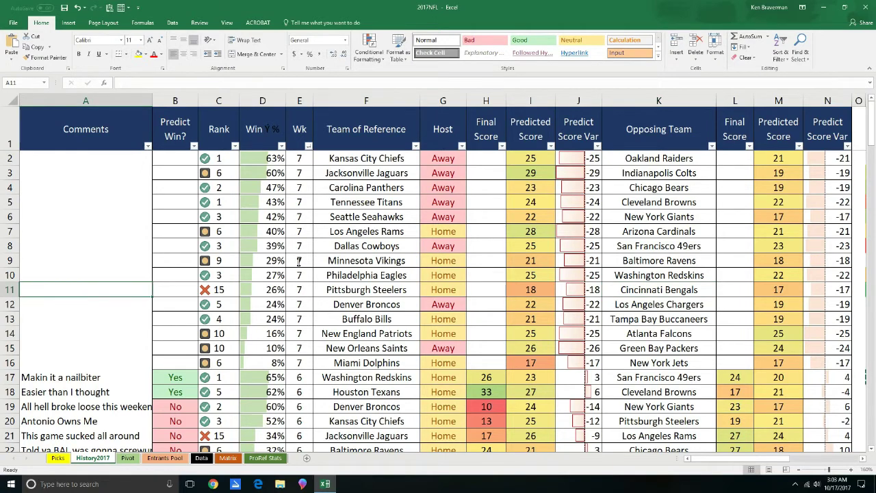
text(CIN C)
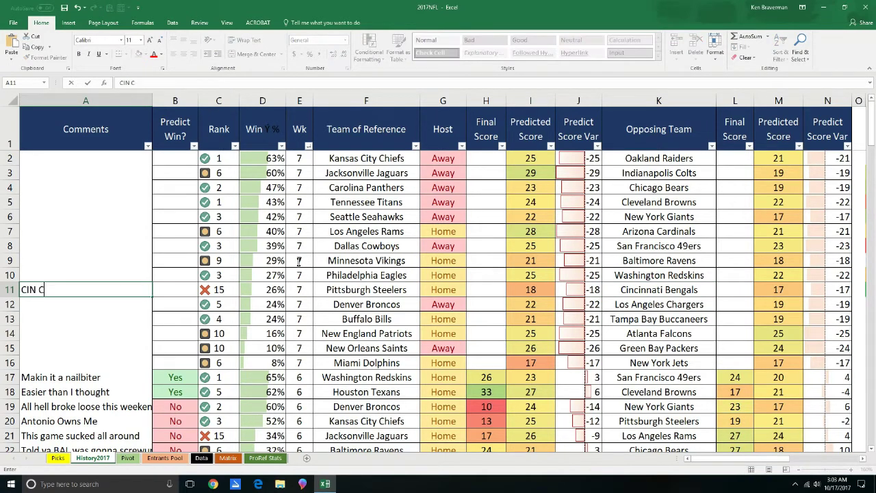
key(BackSpace)
text(Wins my Pick)
key(Return)
key(Return)
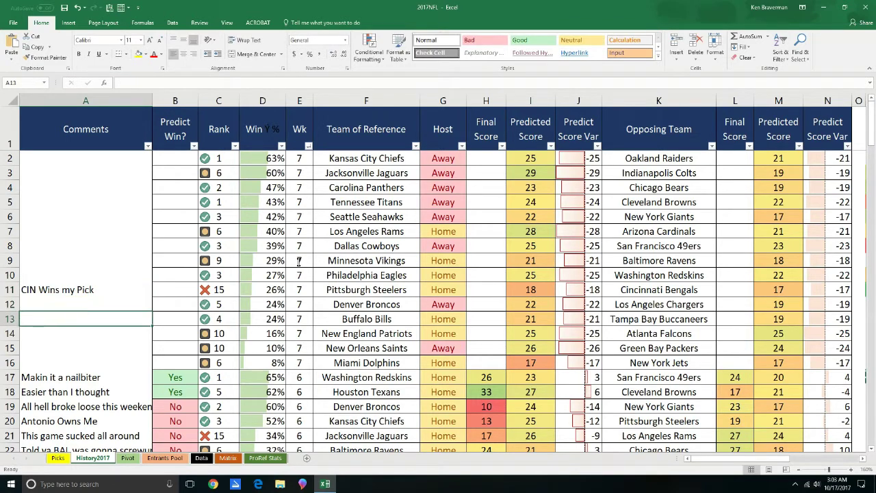
key(Up)
key(Up)
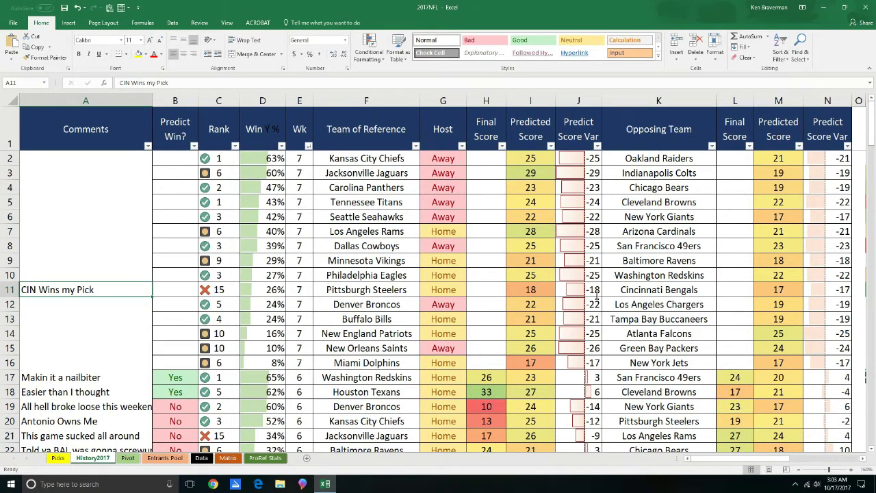
Fill the Cincinnati Bengals cell K11 yellow and save the workbook.
click(607, 289)
click(139, 54)
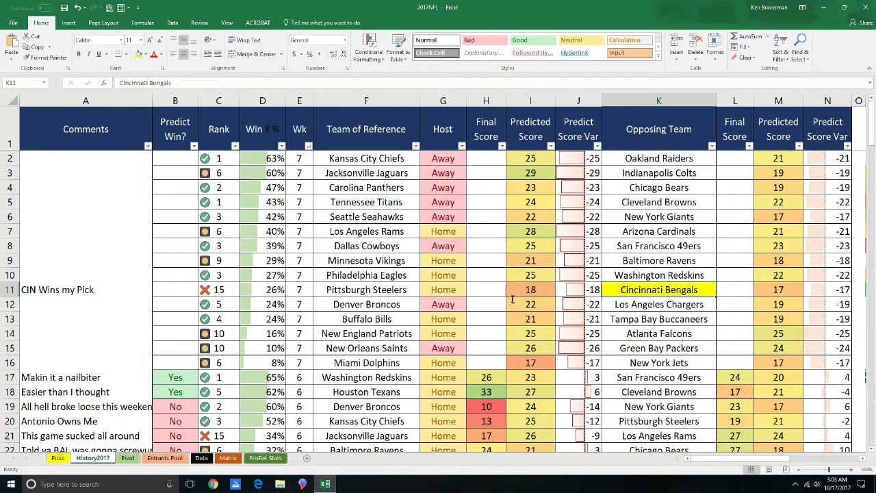
click(64, 8)
Enter the comment 'ARI Wins MY PICK' in the Rams–Cardinals row's comment cell.
click(605, 231)
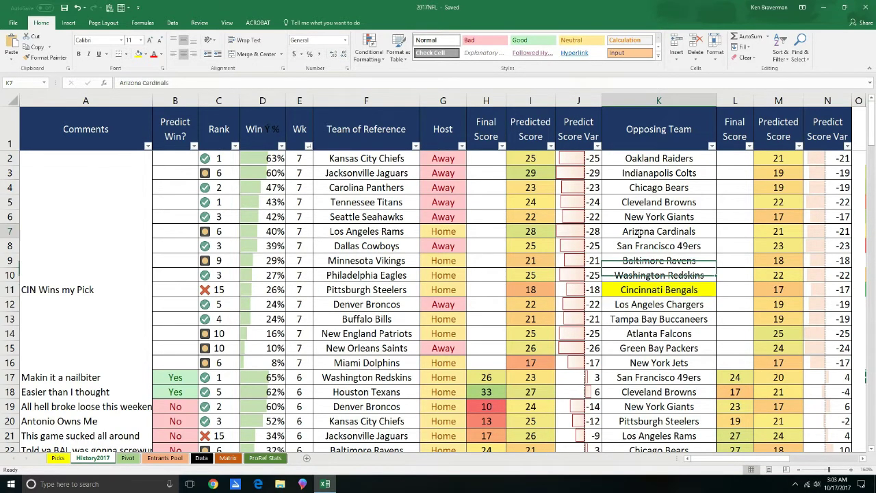
drag(335, 231, 622, 231)
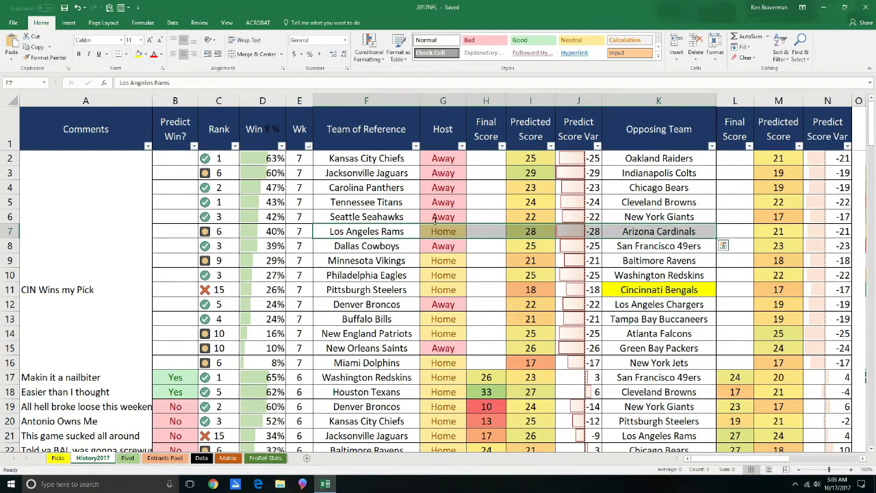
click(95, 234)
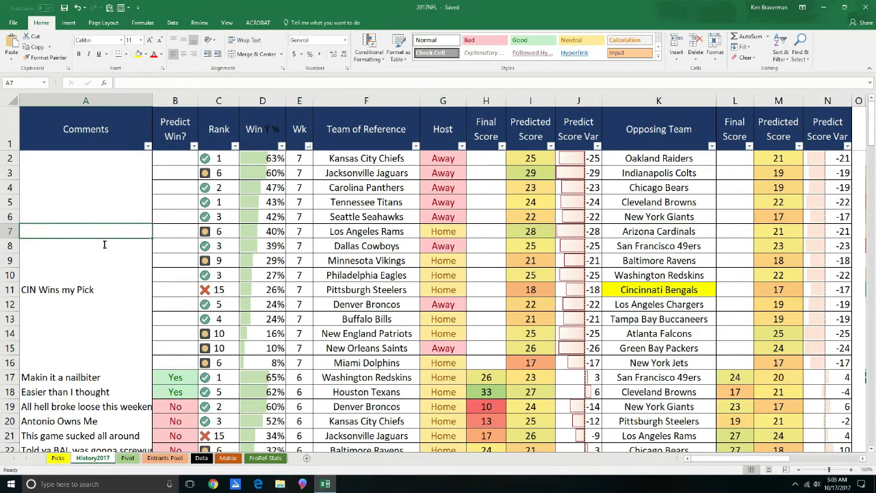
text(ARI Wi)
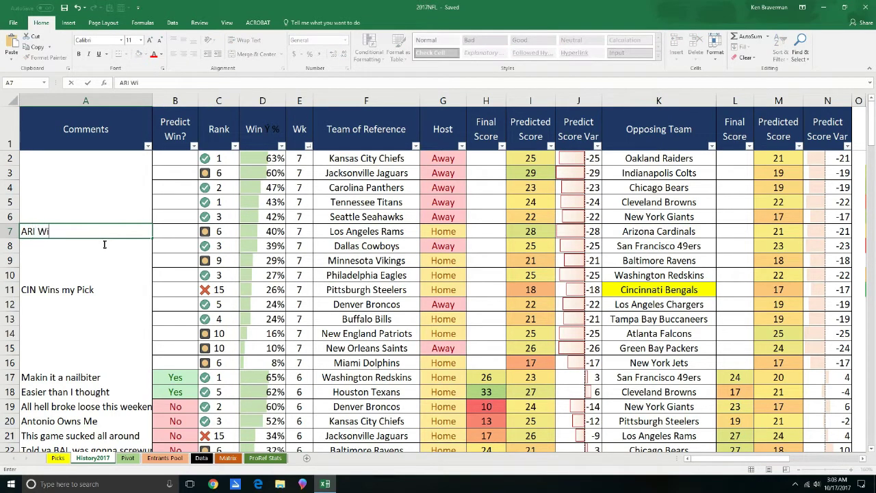
text(ns MY PICK)
key(Return)
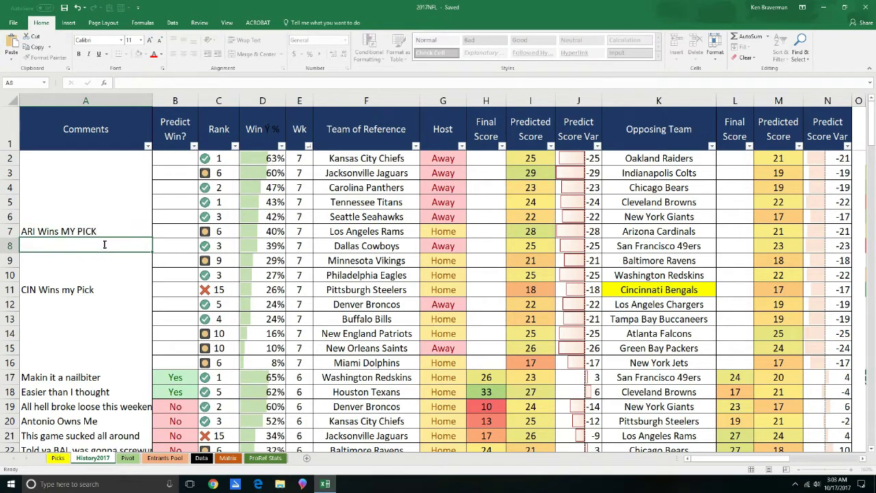
Give the Arizona Cardinals cell K7 a yellow fill.
click(677, 231)
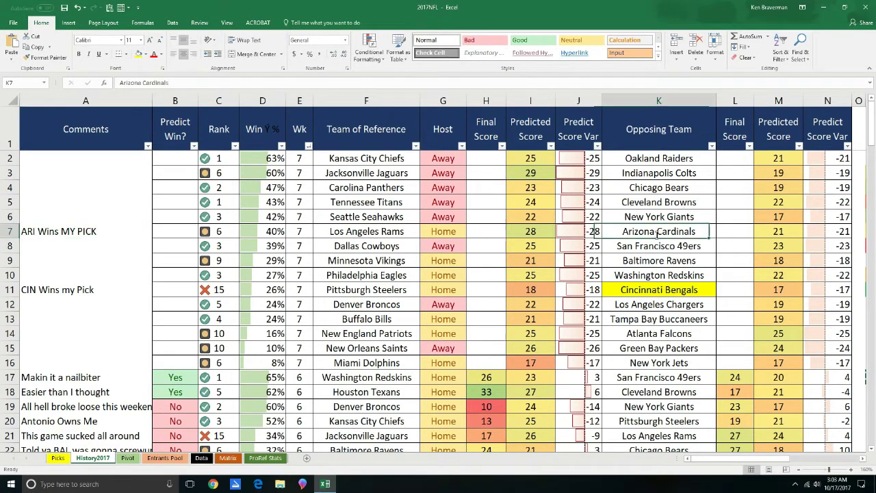
click(139, 54)
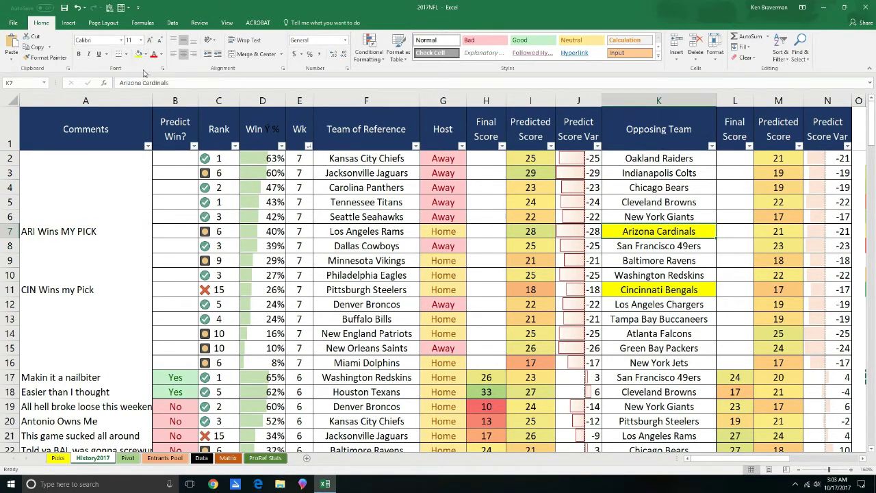
click(344, 172)
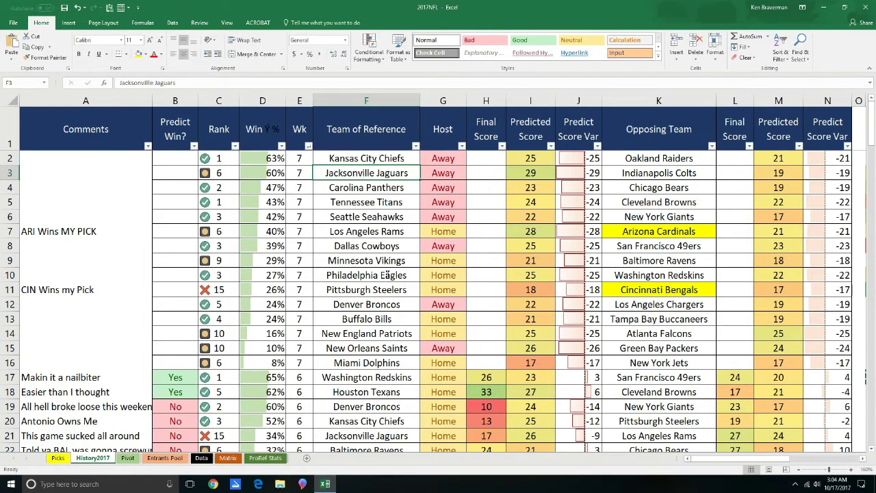
Check team cells F9 to F16, save the workbook, and go to the Picks sheet.
click(390, 262)
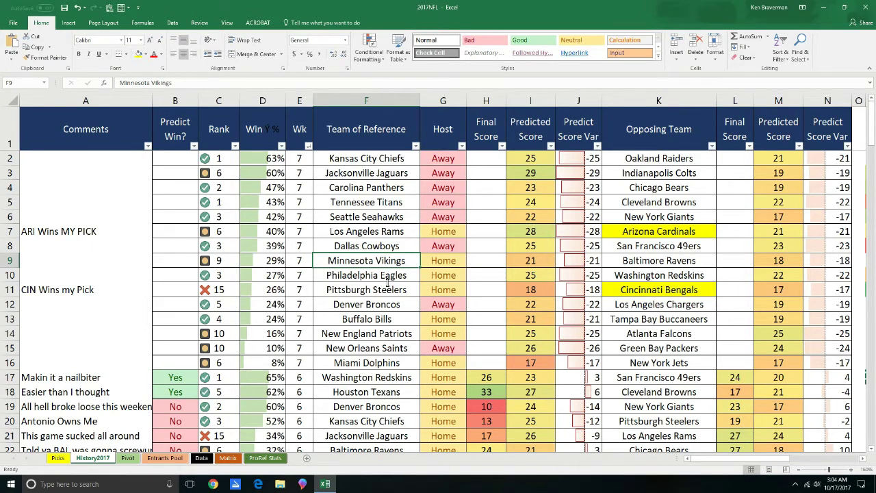
click(442, 266)
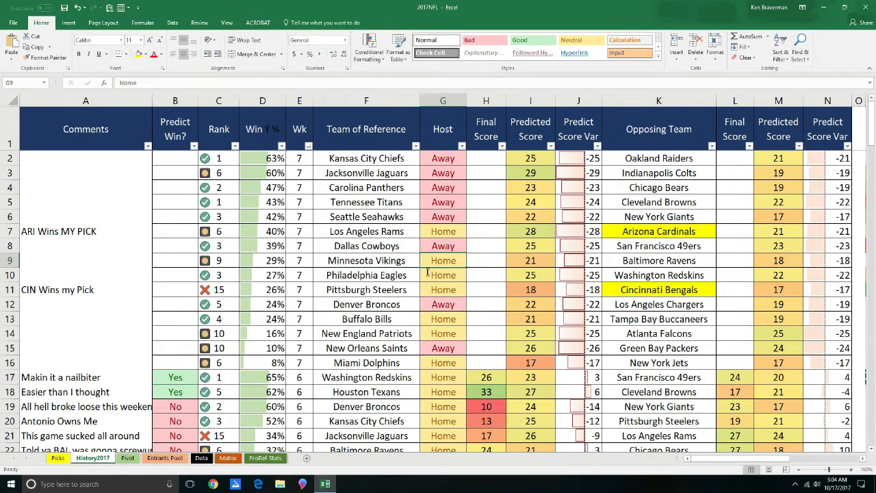
click(376, 263)
scroll(388, 292, down, 1)
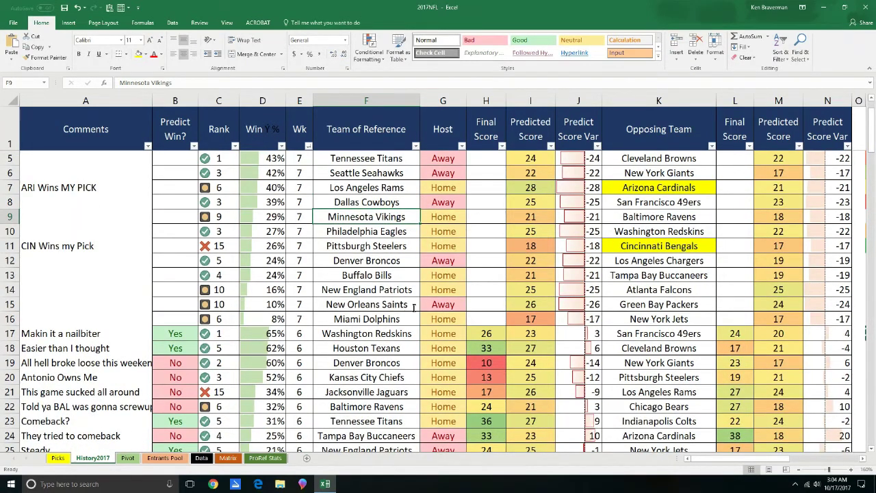
click(363, 318)
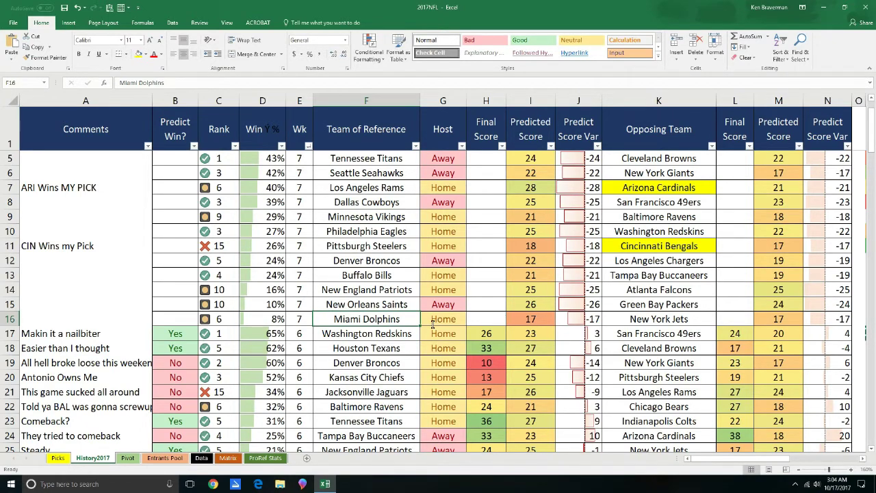
scroll(432, 324, up, 1)
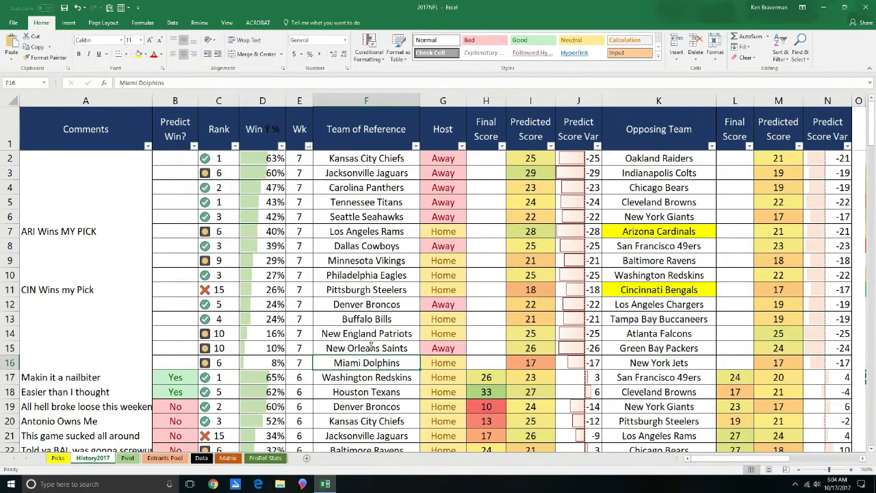
click(63, 8)
click(57, 458)
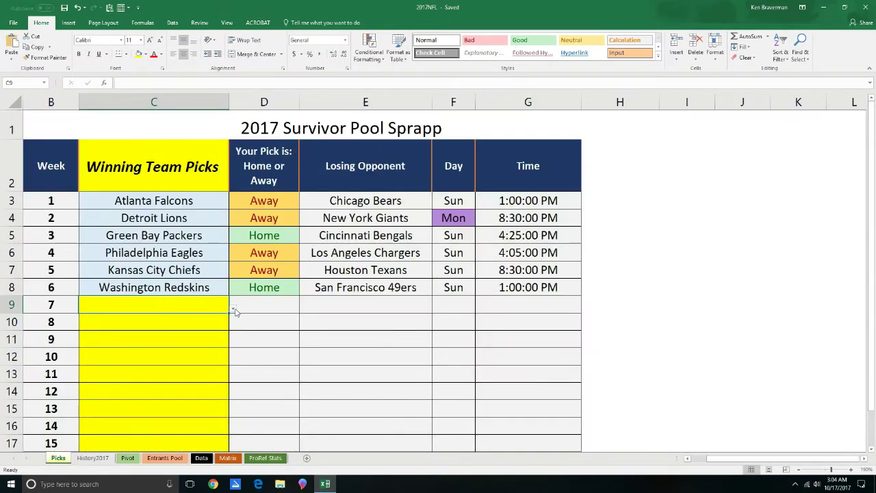
Cross-check the Carolina Panthers and Tennessee Titans games on History2017 before picking.
click(234, 308)
click(235, 308)
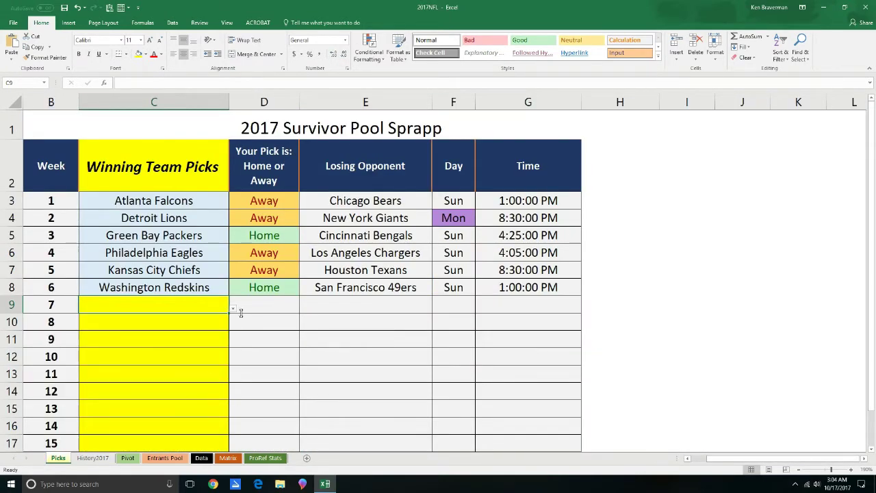
click(128, 458)
click(92, 458)
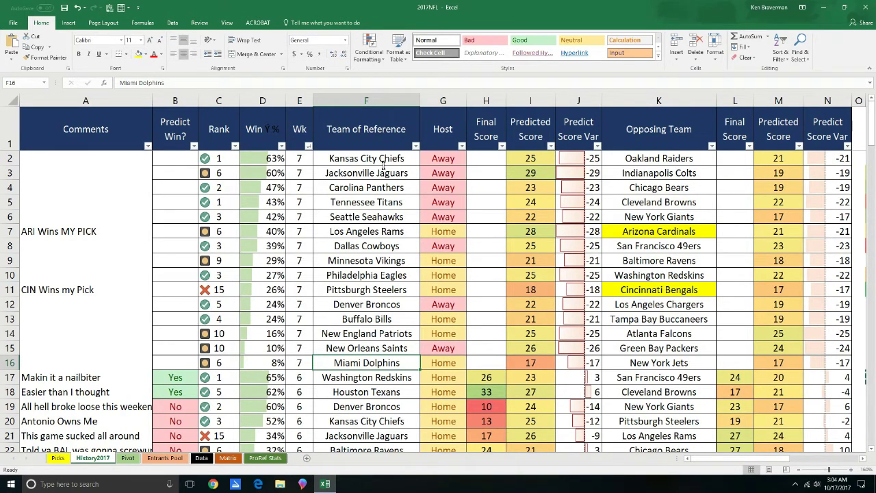
drag(384, 186, 385, 202)
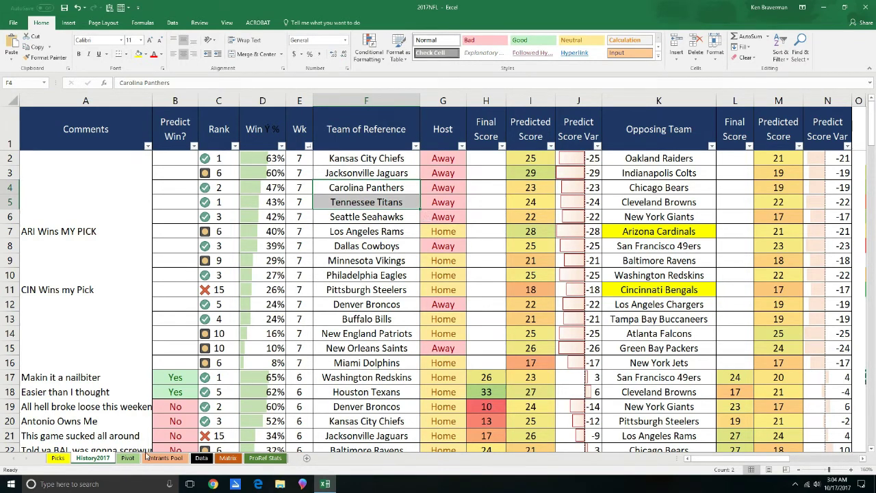
click(59, 457)
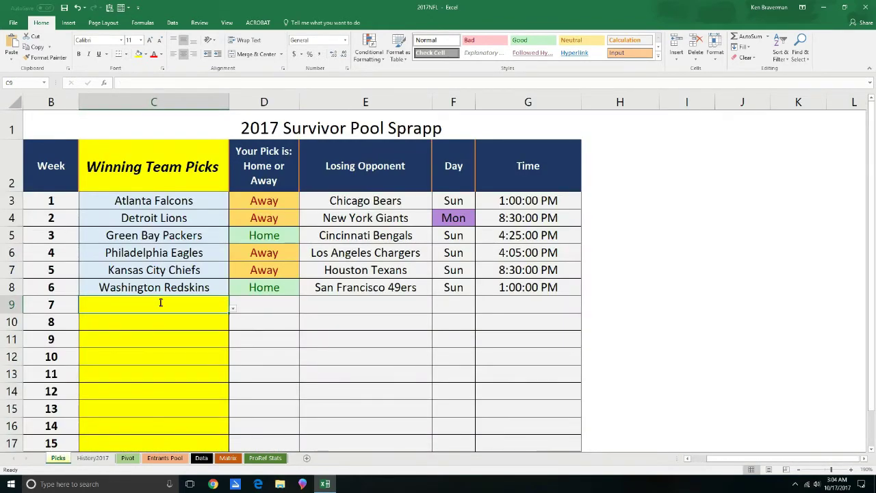
Choose Tennessee Titans from the C9 dropdown as the week 7 pick.
click(233, 310)
drag(226, 340, 228, 374)
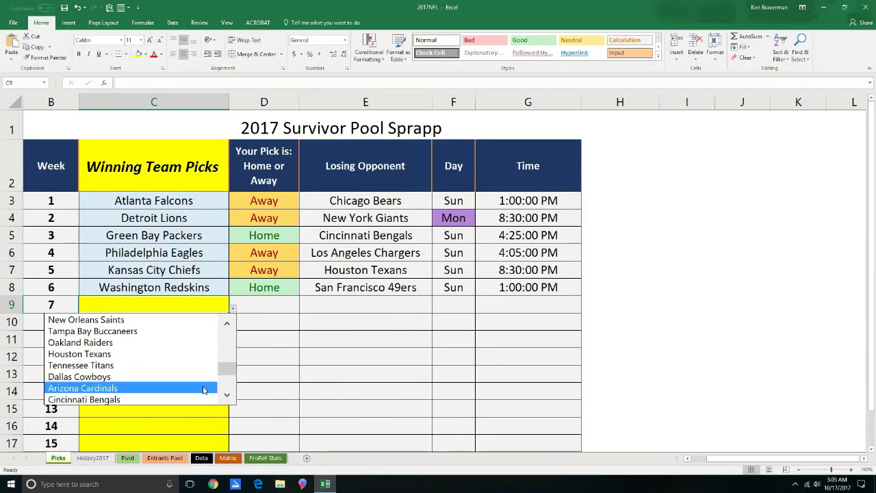
click(199, 365)
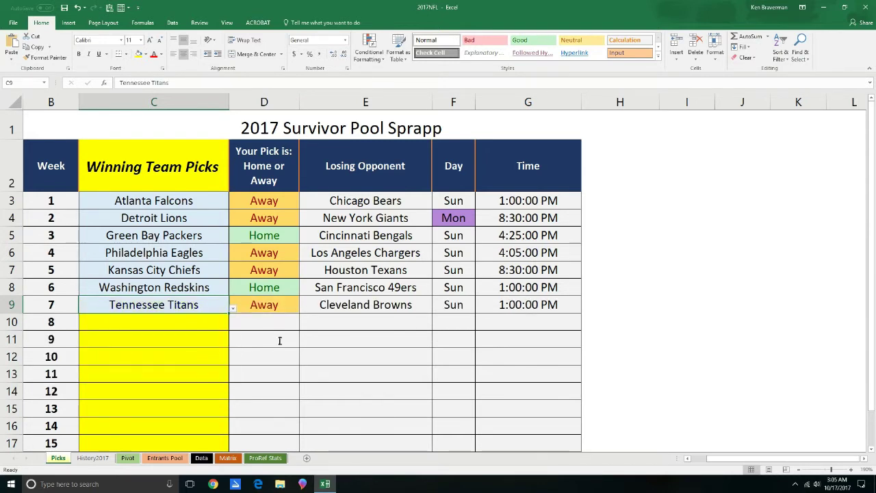
click(382, 356)
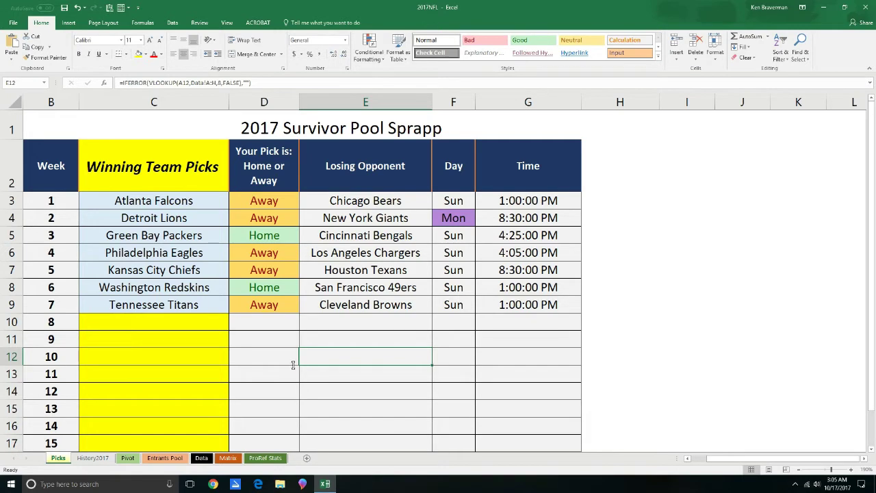
Set the Pivot's Team of Reference slicer to Tennessee Titans, review, then return to Picks.
click(128, 458)
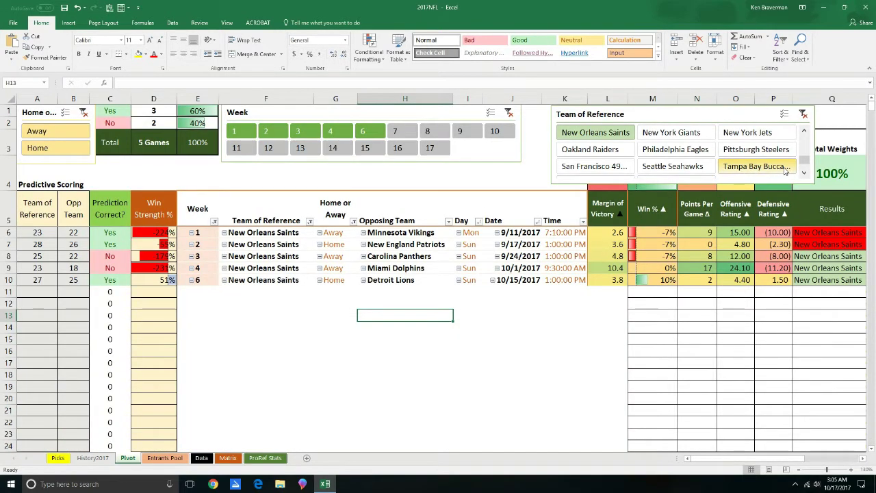
click(805, 172)
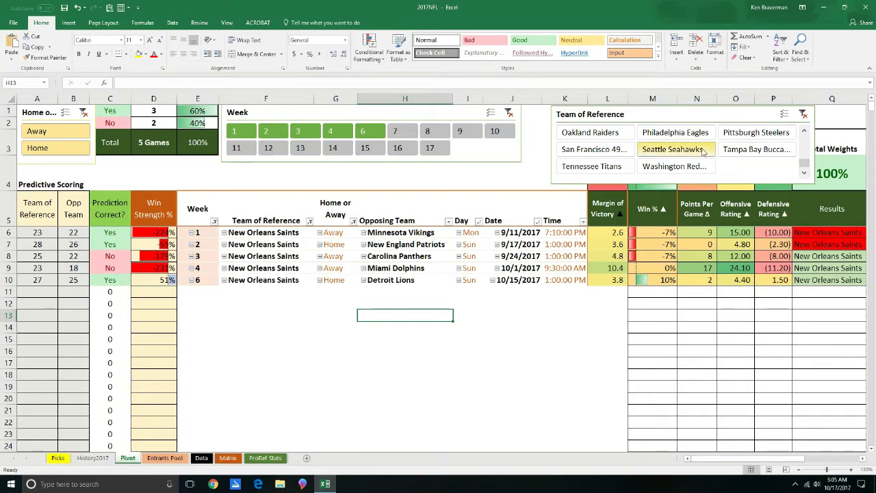
click(592, 167)
click(432, 327)
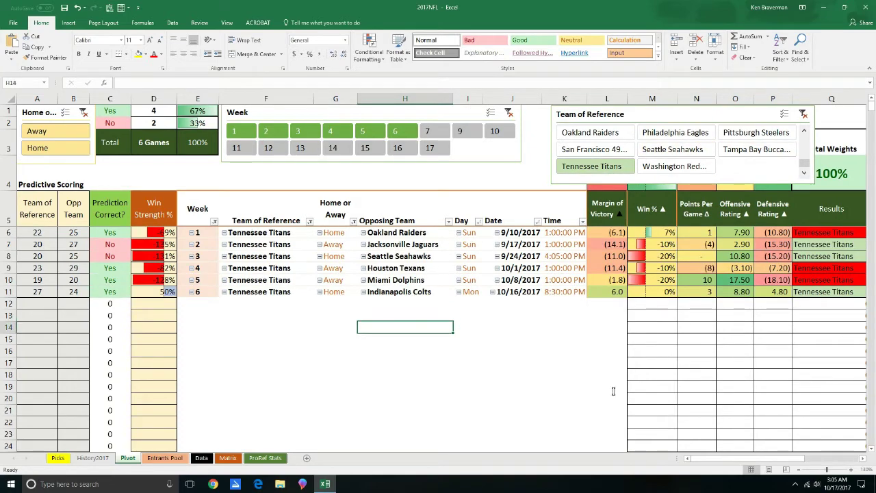
drag(728, 458, 786, 460)
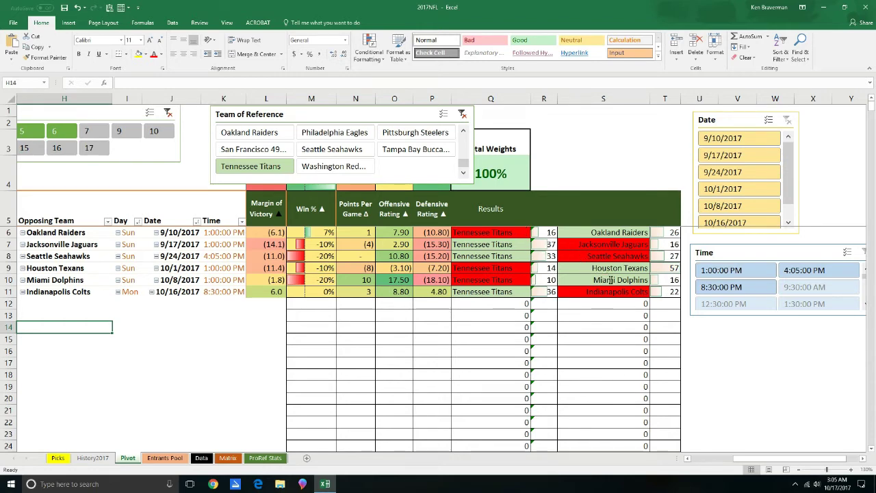
drag(747, 461, 705, 461)
click(66, 458)
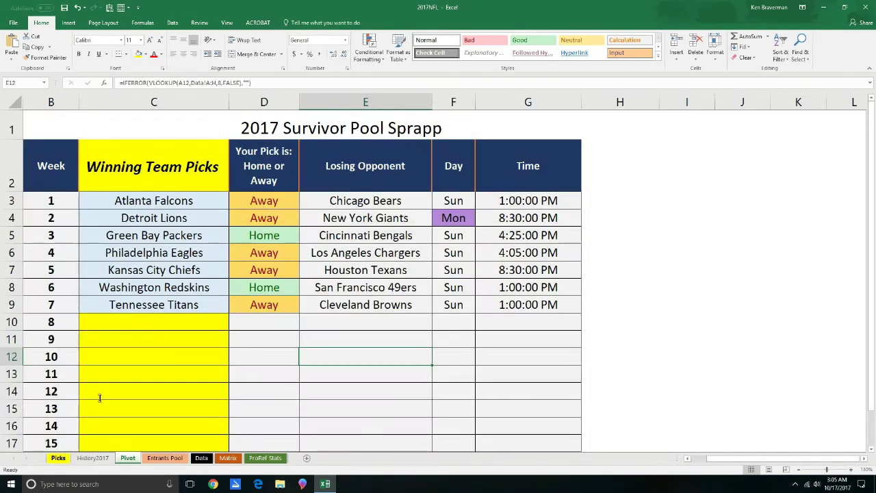
On History2017, scroll to the Win Pick % summary and open cell Q15 for editing.
click(90, 460)
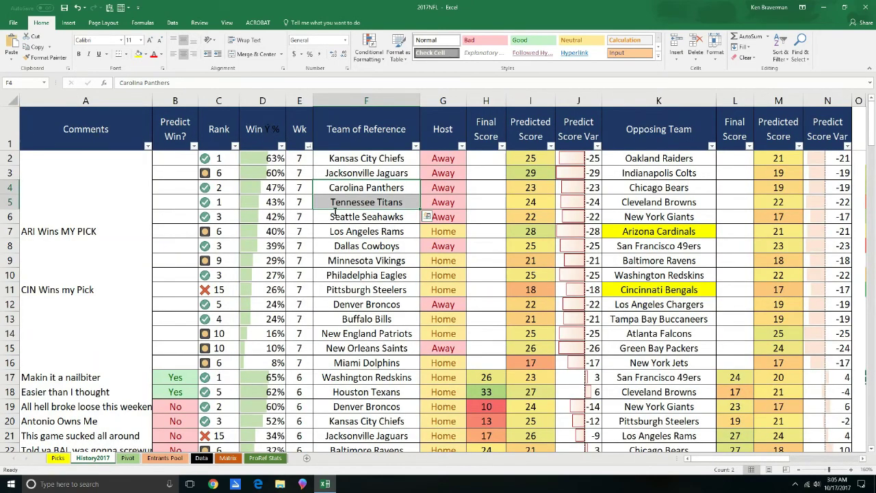
click(366, 239)
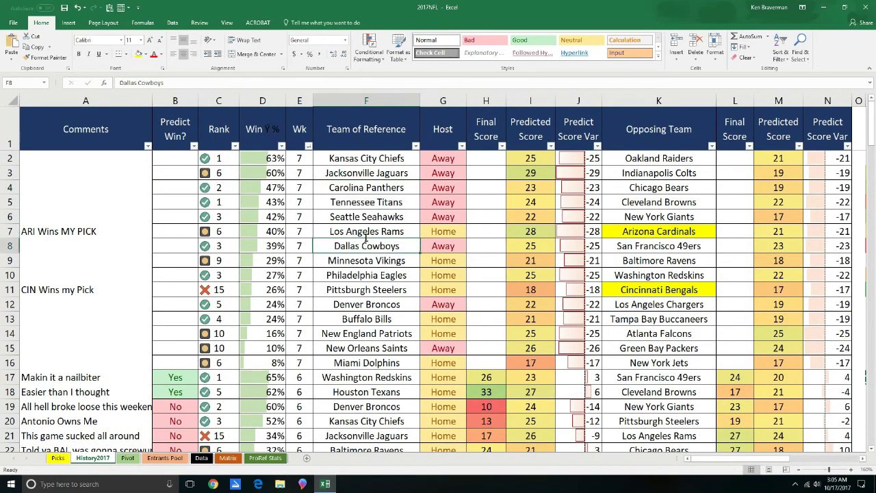
scroll(366, 238, down, 1)
drag(713, 460, 756, 460)
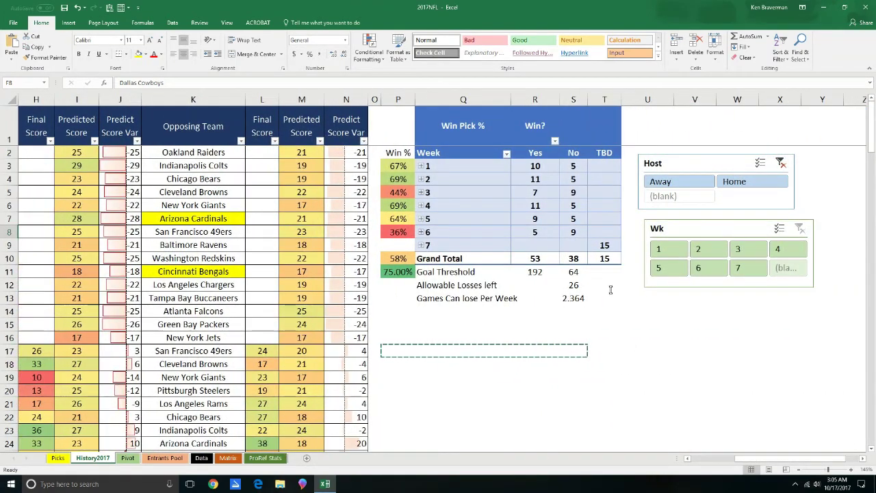
double_click(463, 325)
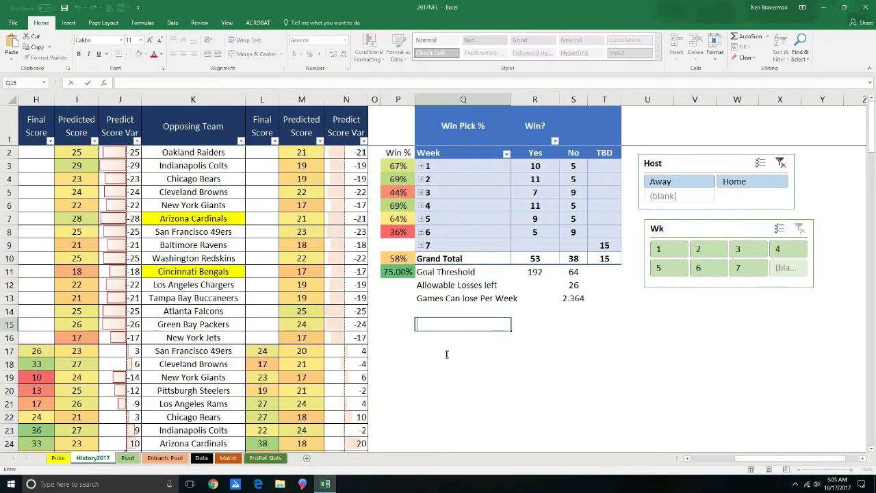
key(Escape)
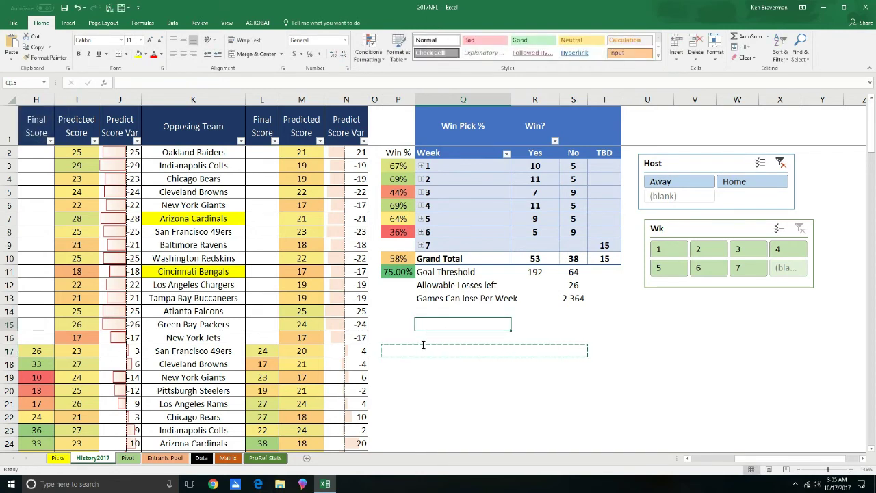
double_click(420, 321)
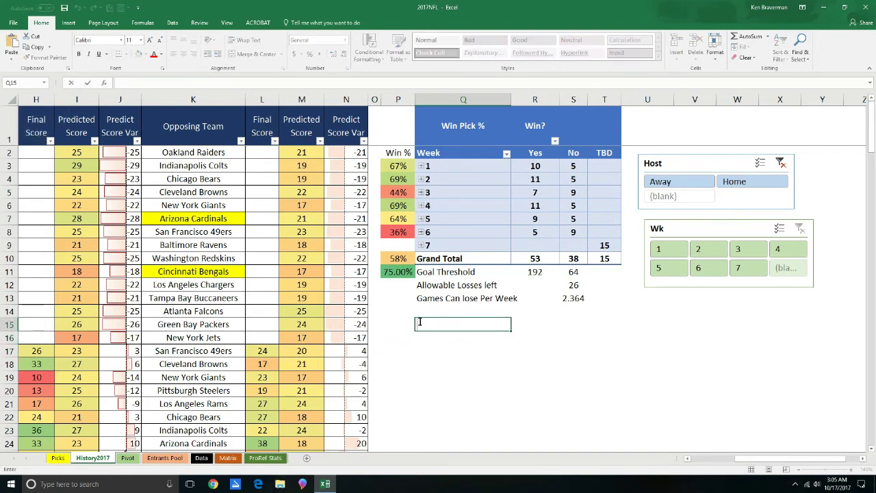